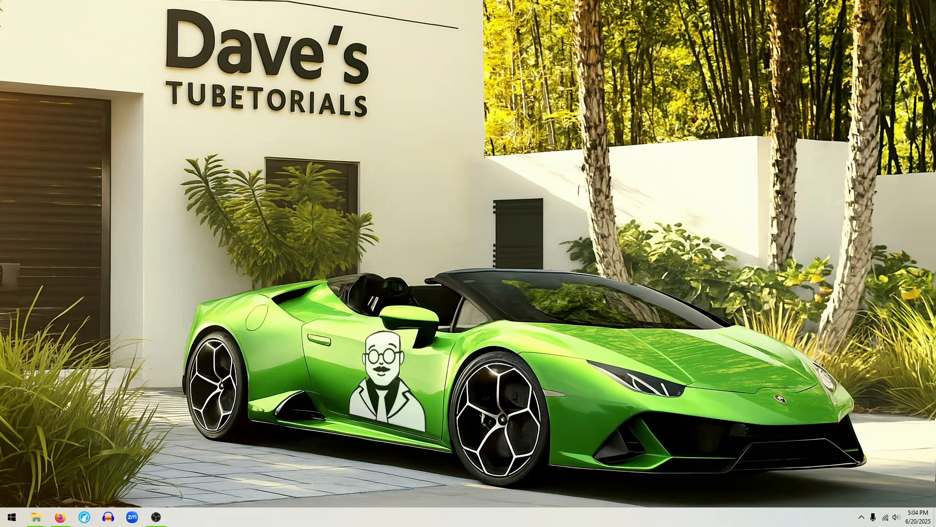
Step: Review the StartIsGone download page on winaero.com in Firefox down to its download link and close the browser
{"action": "left_click", "coordinate": [57, 522]}
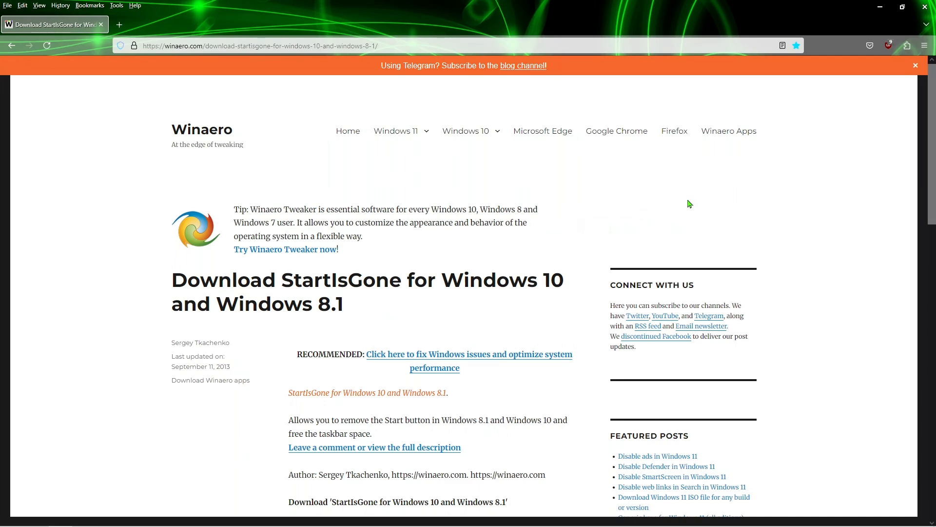
{"action": "scroll", "coordinate": [607, 212], "scroll_direction": "down", "scroll_amount": 6}
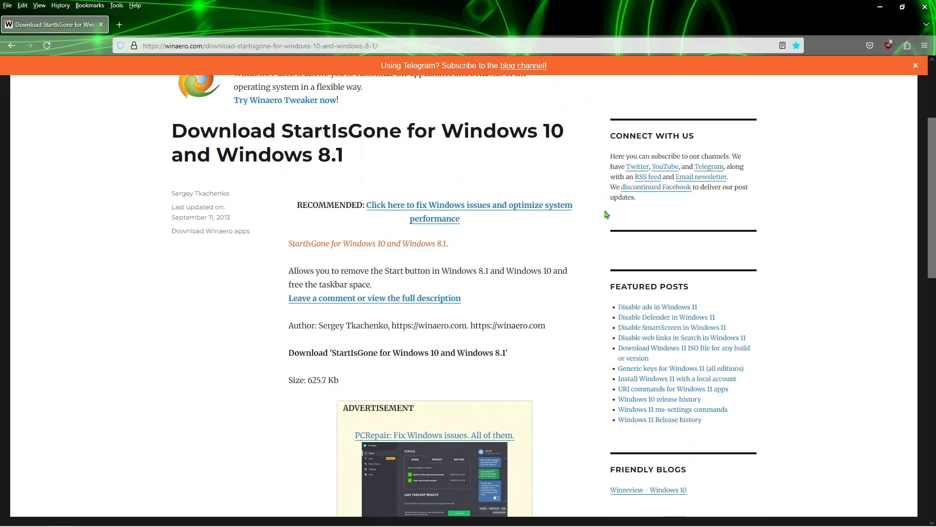
{"action": "scroll", "coordinate": [606, 215], "scroll_direction": "down", "scroll_amount": 1}
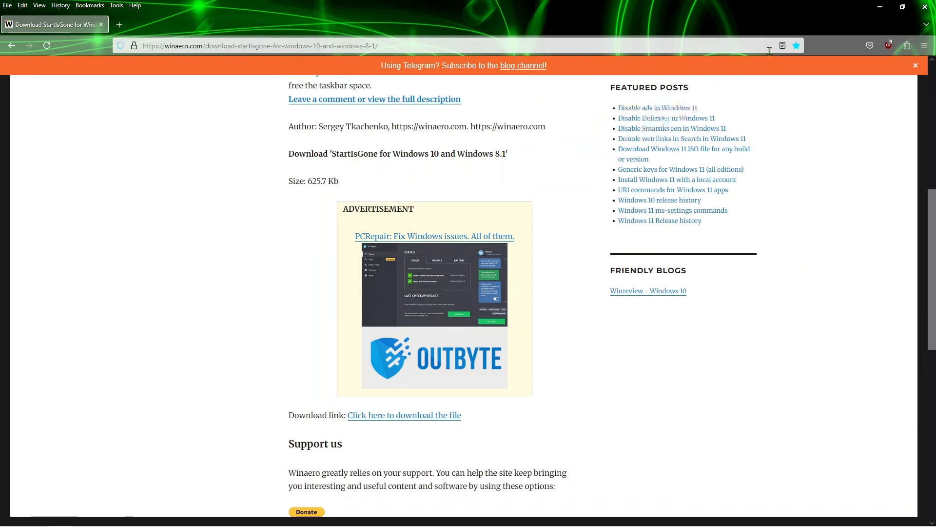
{"action": "left_click", "coordinate": [923, 8]}
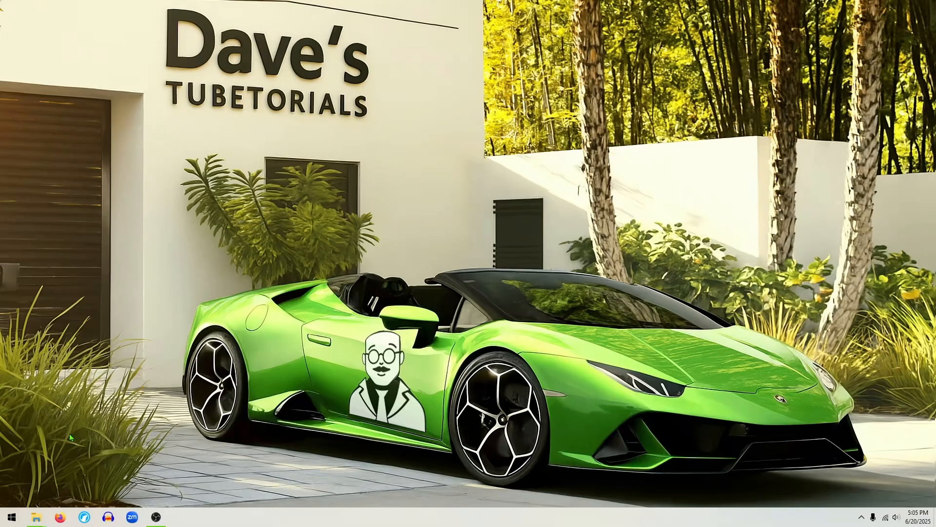
Step: Bring up the Start Is Gone and New folder windows, and check the C: drive's Start Menu folder before minimizing it
{"action": "mouse_move", "coordinate": [38, 521]}
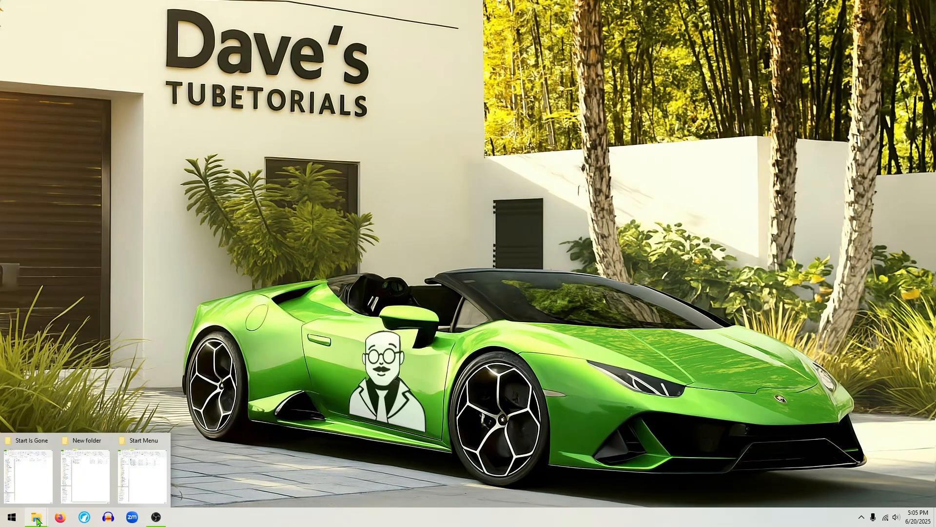
{"action": "left_click", "coordinate": [41, 489]}
{"action": "left_click", "coordinate": [94, 489]}
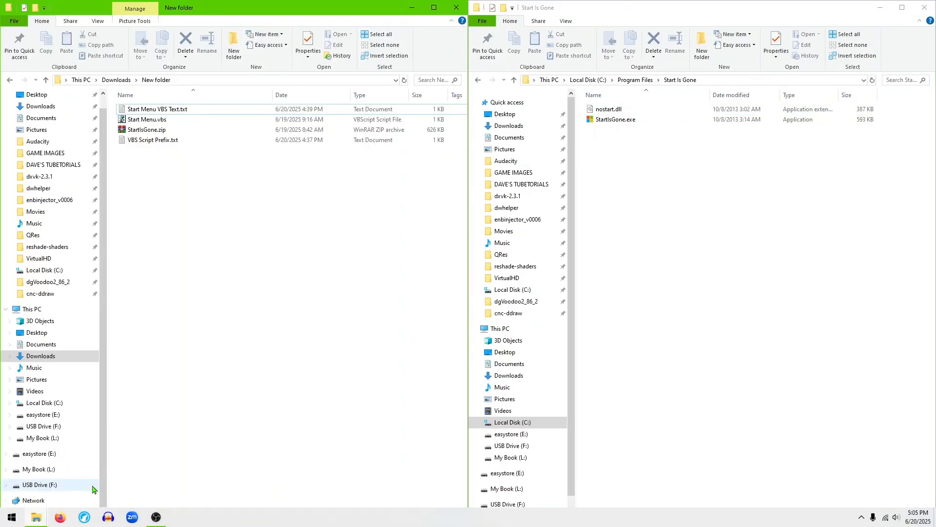
{"action": "left_click", "coordinate": [155, 490]}
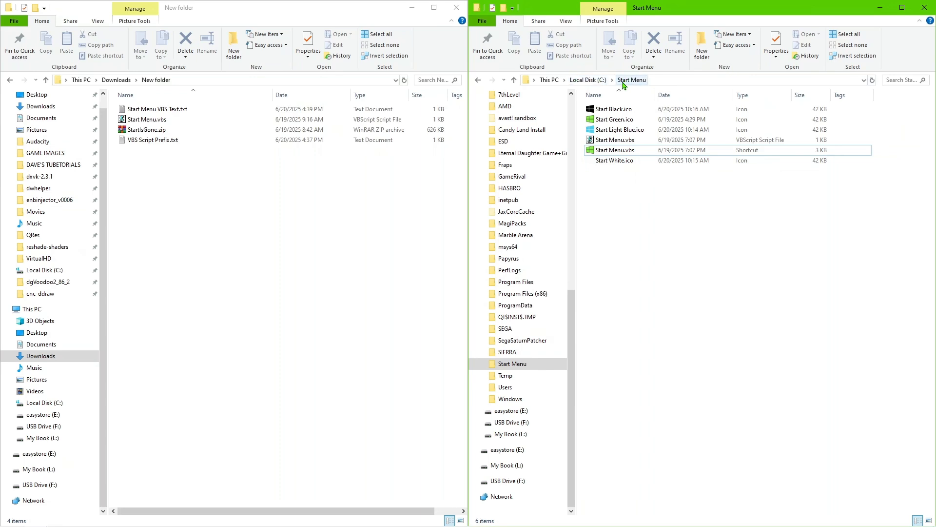
{"action": "left_click", "coordinate": [878, 9]}
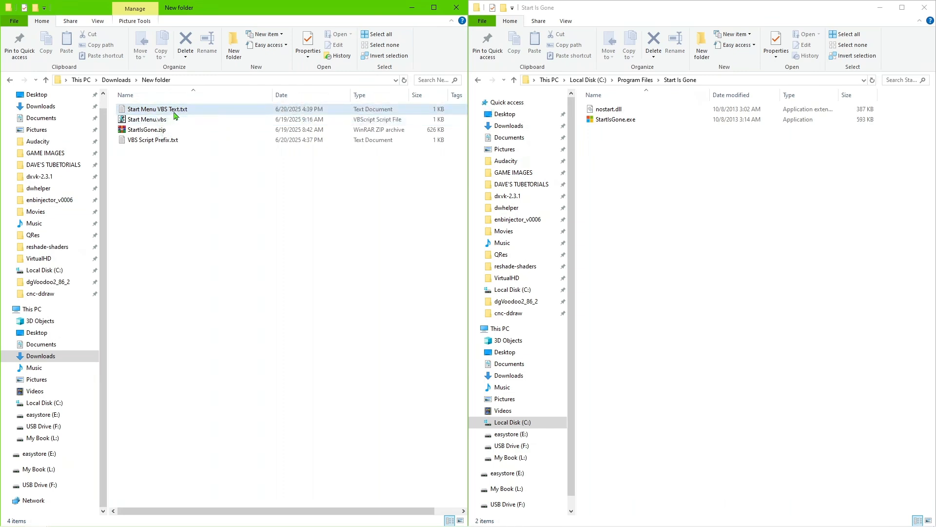
Step: Extract StartIsGone.zip into its own StartIsGone subfolder in New folder and open that subfolder
{"action": "right_click", "coordinate": [160, 135]}
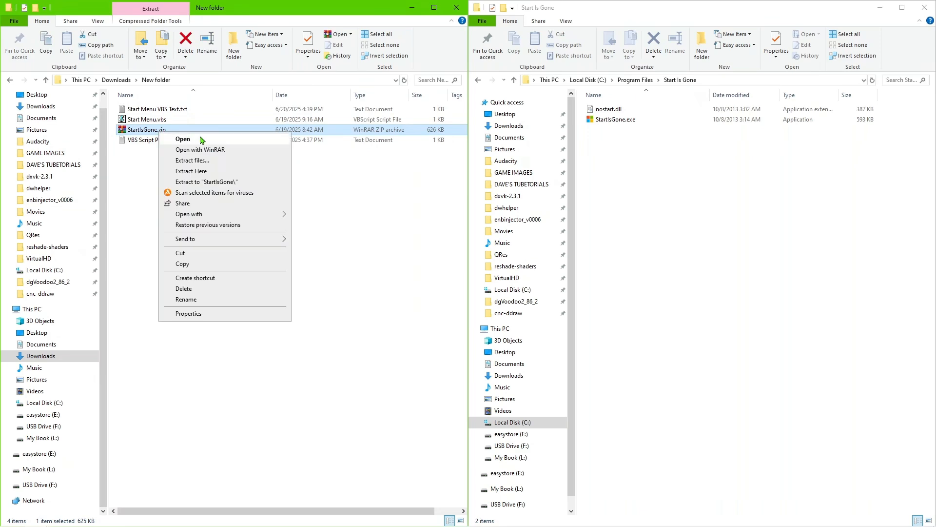
{"action": "left_click", "coordinate": [220, 182]}
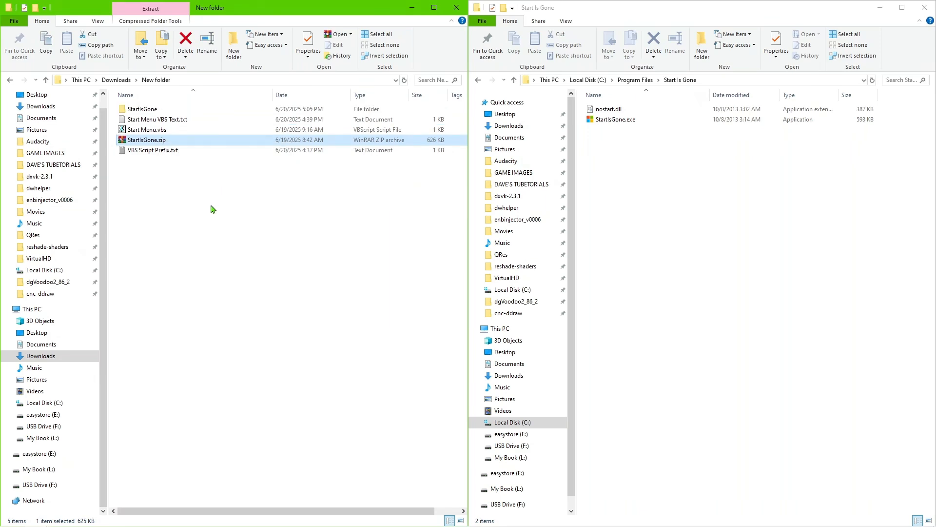
{"action": "double_click", "coordinate": [143, 110]}
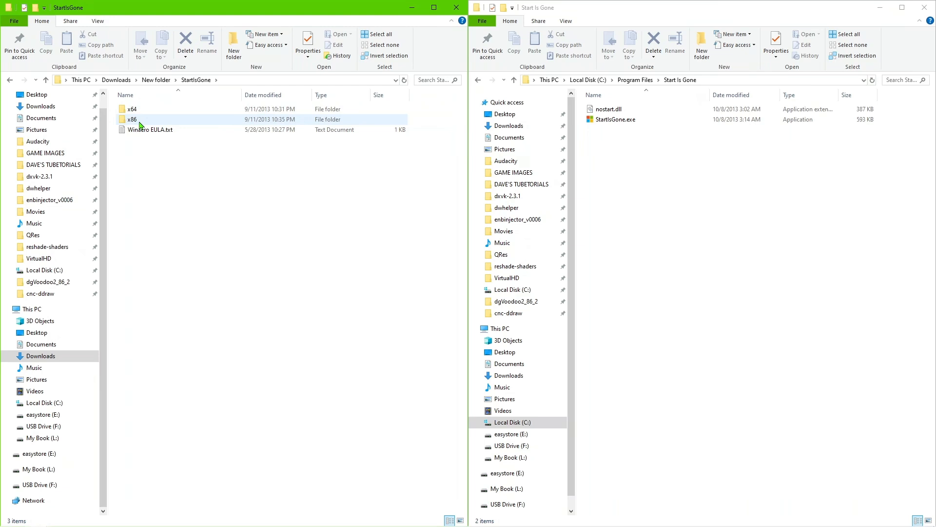
Step: Examine the contents of the extracted x86 and x64 folders, leaving the window on x64 and minimizing it
{"action": "double_click", "coordinate": [140, 123]}
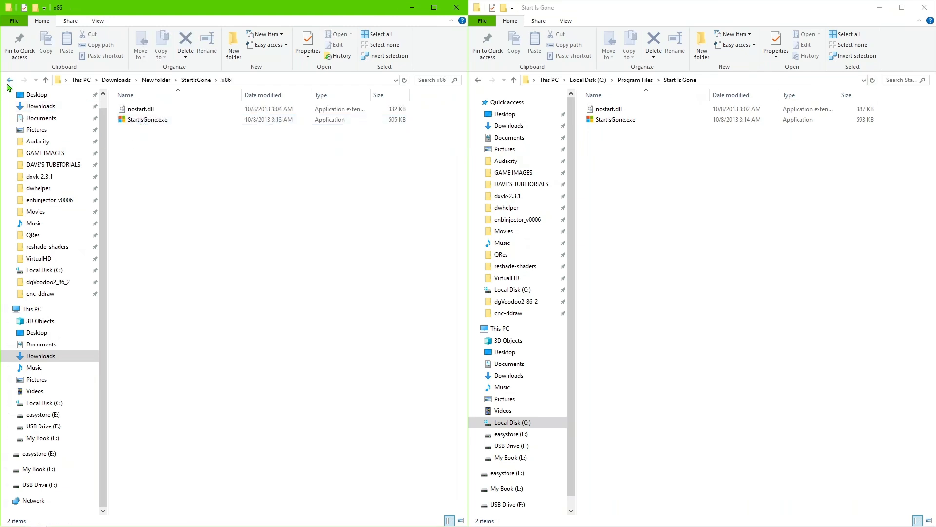
{"action": "left_click", "coordinate": [10, 80]}
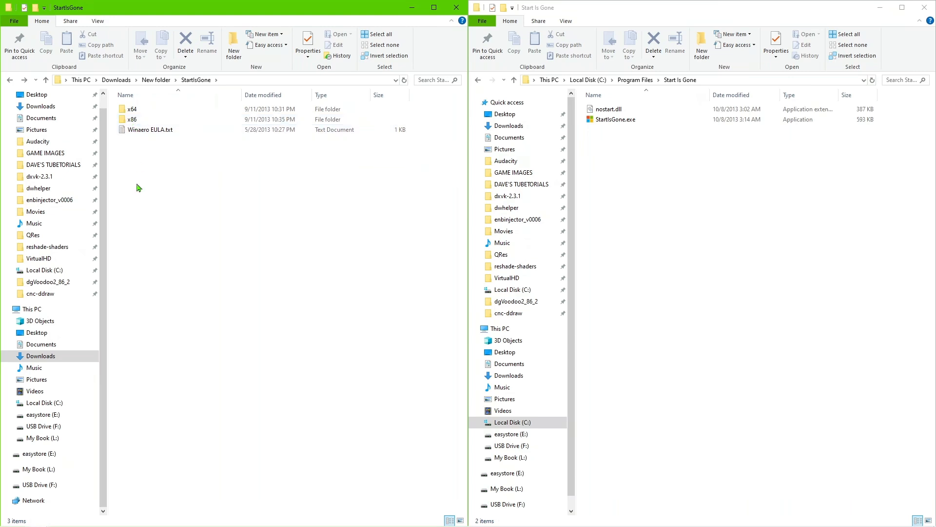
{"action": "double_click", "coordinate": [131, 112]}
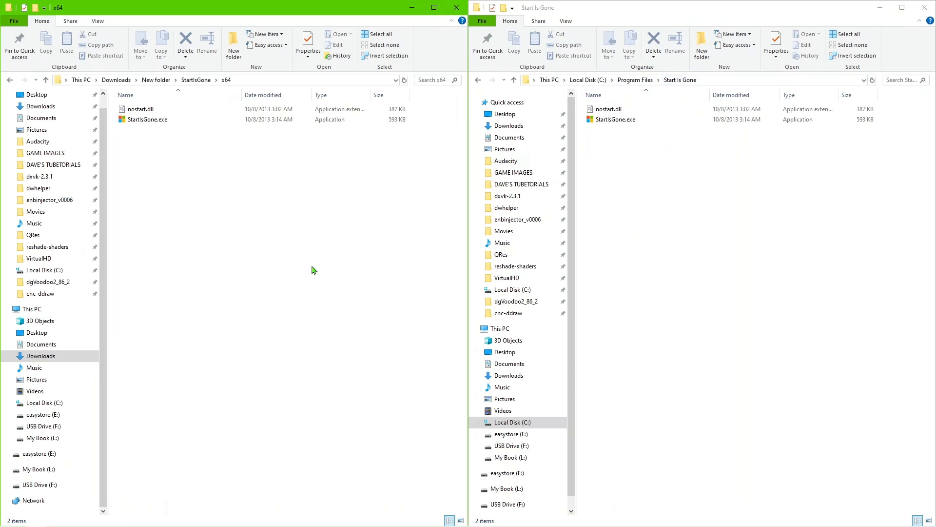
{"action": "left_click", "coordinate": [411, 15]}
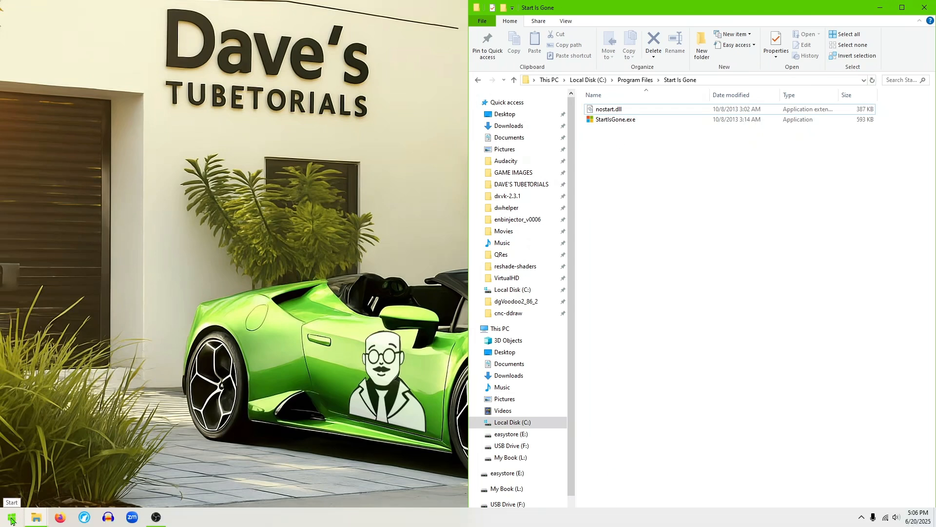
Step: Run StartIsGone.exe from the Program Files Start Is Gone folder to remove the Start button
{"action": "double_click", "coordinate": [612, 122]}
{"action": "left_click", "coordinate": [500, 278]}
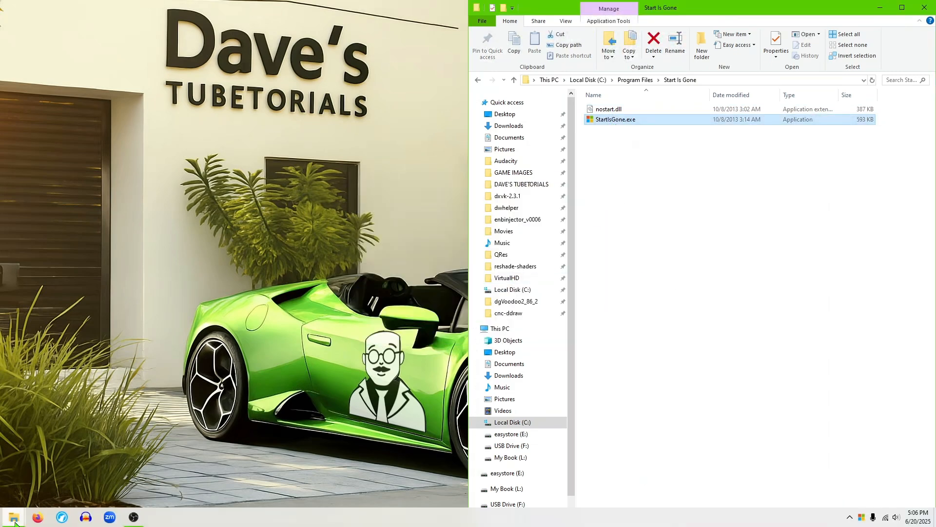
{"action": "mouse_move", "coordinate": [17, 523]}
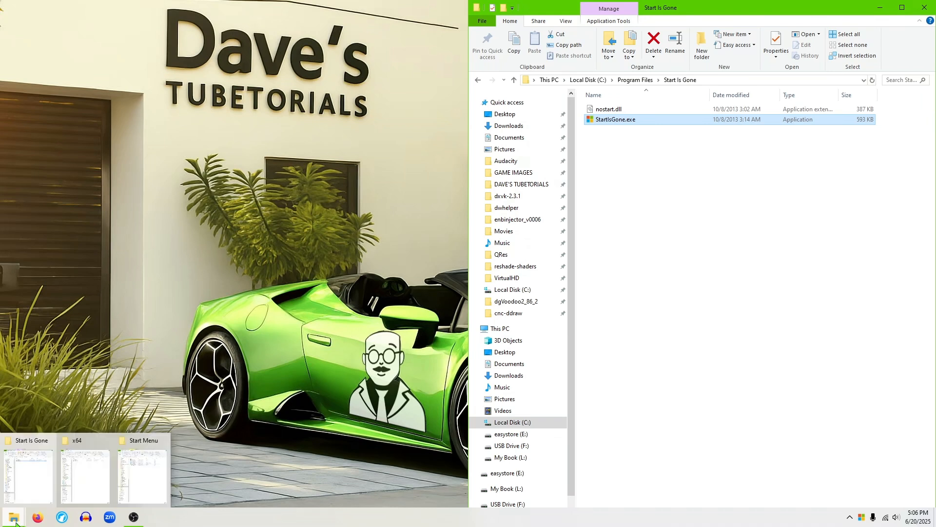
Step: Set StartIsGone to run at startup and minimize the Start Is Gone folder window
{"action": "left_click", "coordinate": [862, 522]}
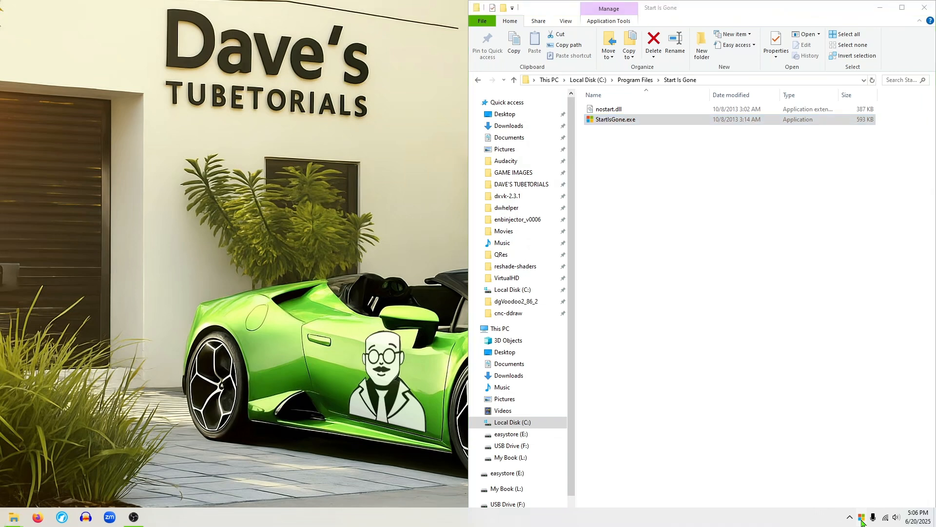
{"action": "right_click", "coordinate": [861, 522]}
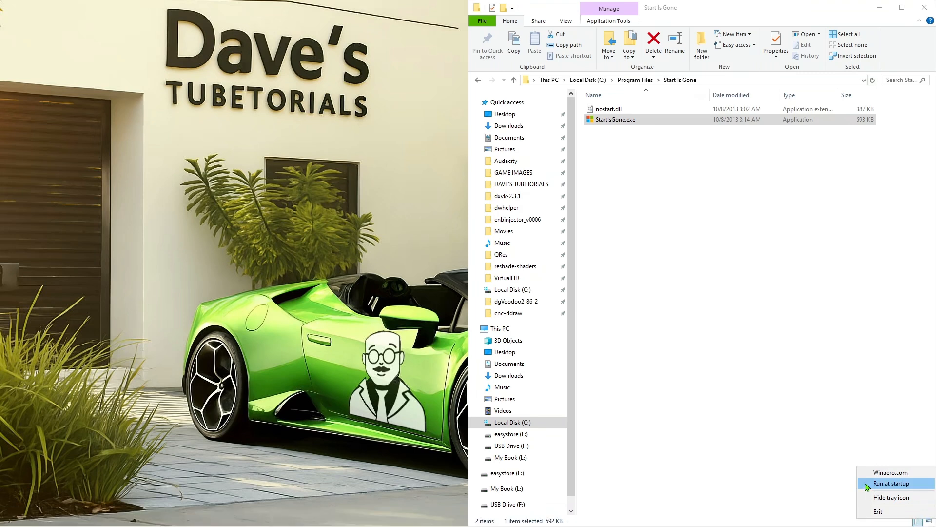
{"action": "left_click", "coordinate": [867, 485]}
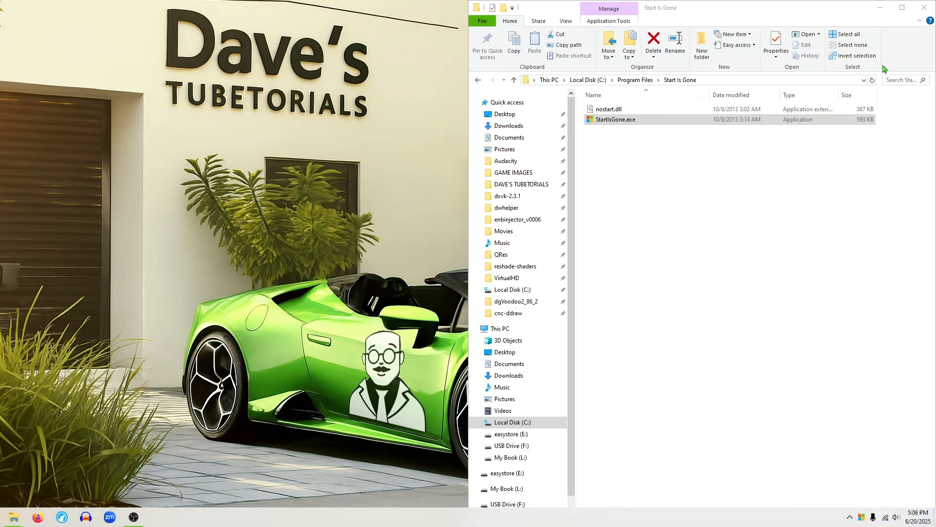
{"action": "left_click", "coordinate": [881, 10]}
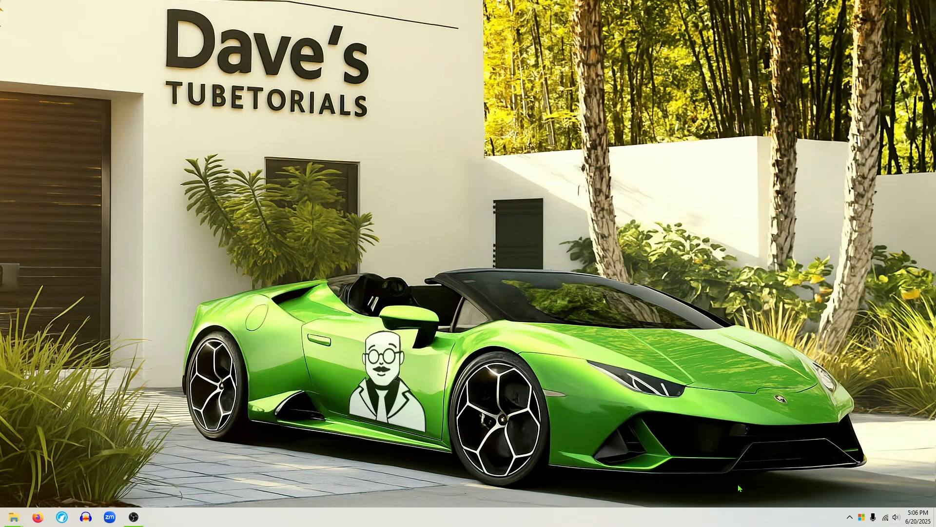
Step: Add the Links toolbar to the taskbar and move it in front of the app icons
{"action": "right_click", "coordinate": [662, 520]}
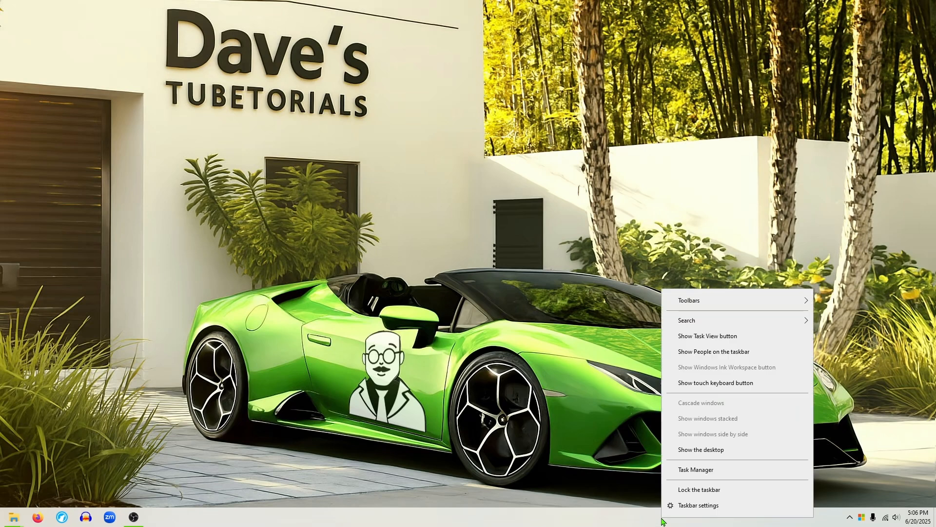
{"action": "mouse_move", "coordinate": [712, 301]}
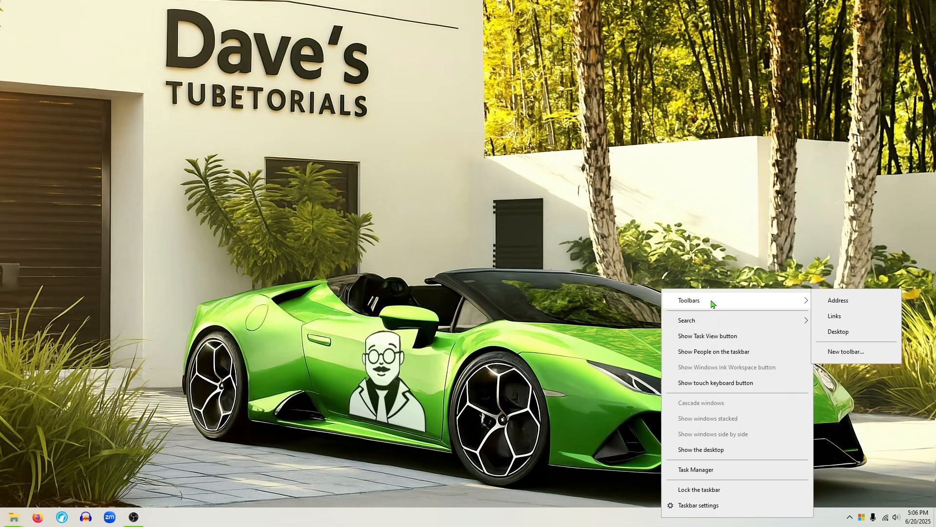
{"action": "left_click", "coordinate": [845, 318]}
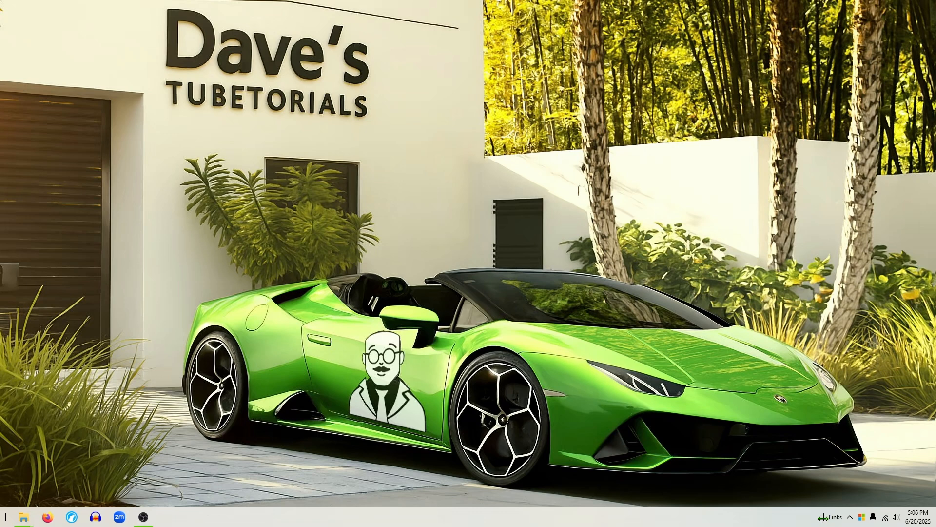
{"action": "left_click_drag", "start_coordinate": [823, 517], "coordinate": [1, 513]}
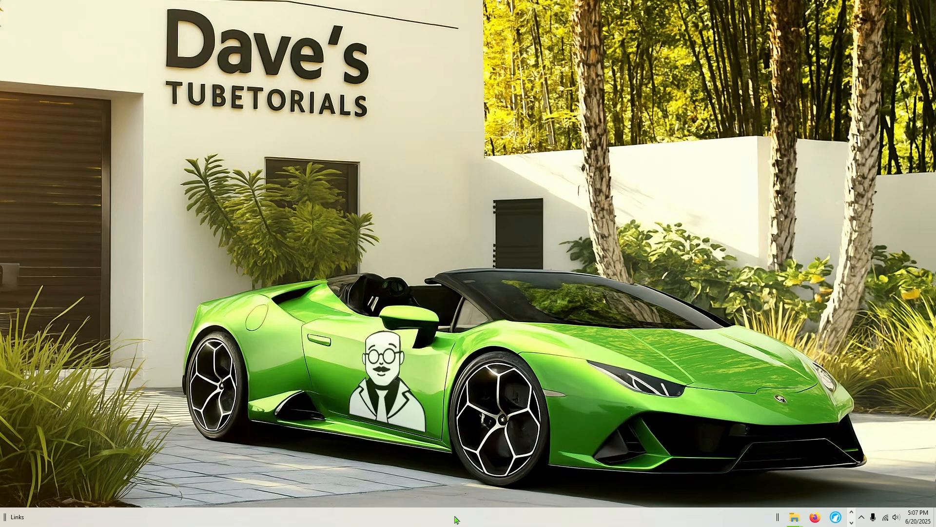
Step: Turn off Show Text and Show title for the Links toolbar on the taskbar
{"action": "right_click", "coordinate": [43, 521]}
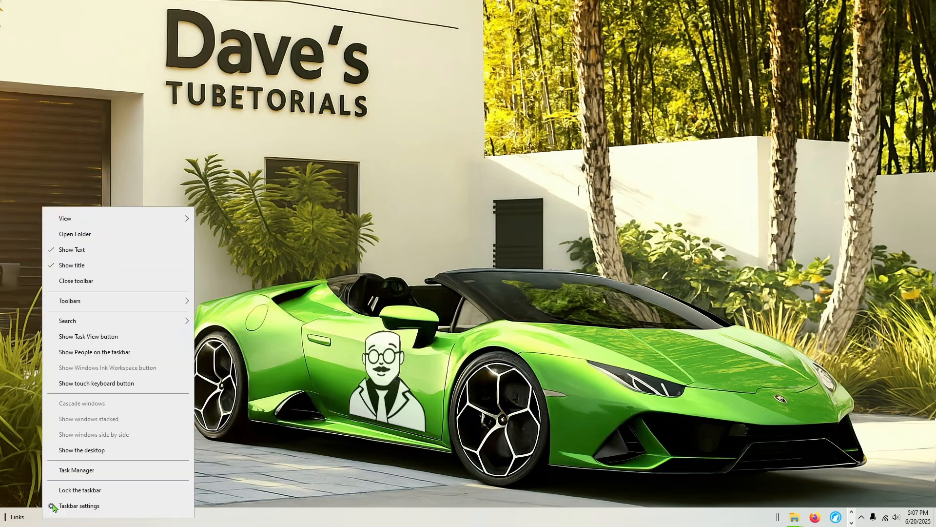
{"action": "left_click", "coordinate": [59, 251]}
{"action": "right_click", "coordinate": [39, 520]}
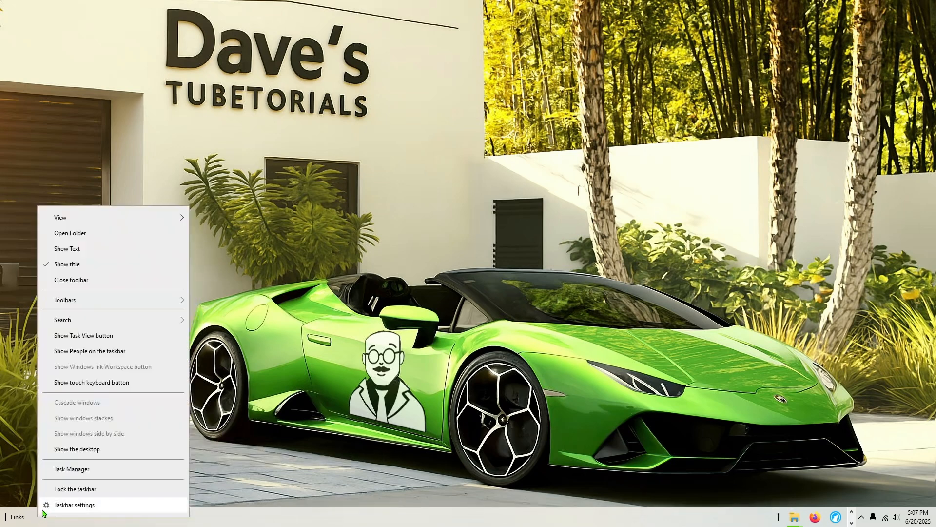
{"action": "left_click", "coordinate": [60, 267]}
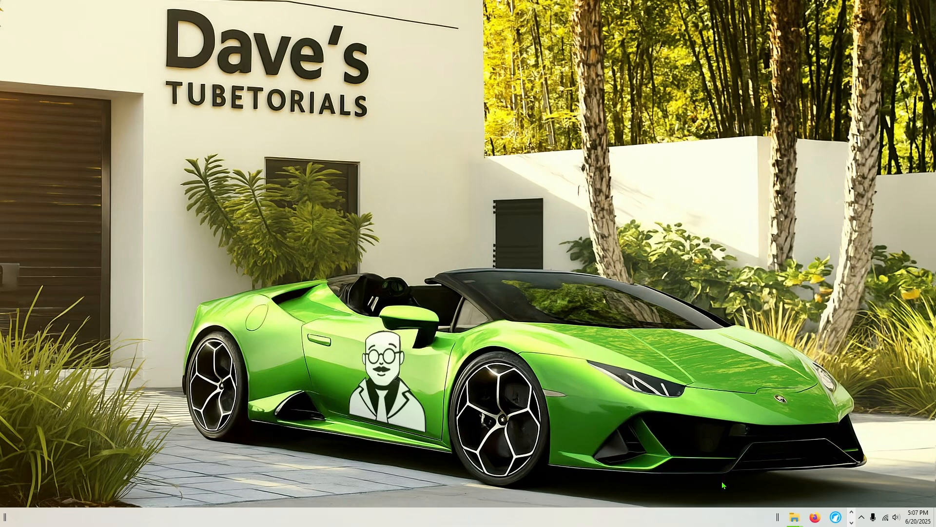
Step: Move the app icons to the middle of the taskbar and lock the taskbar
{"action": "left_click_drag", "start_coordinate": [777, 517], "coordinate": [400, 521]}
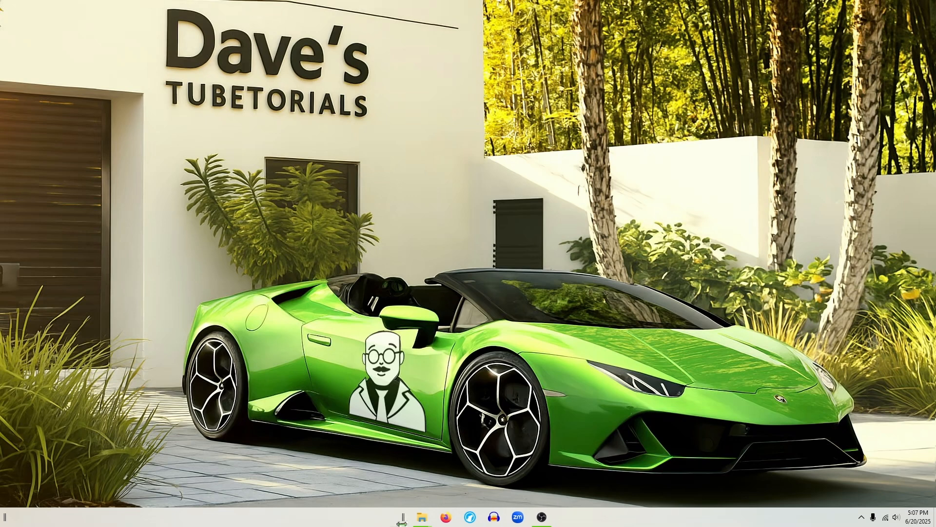
{"action": "right_click", "coordinate": [585, 523]}
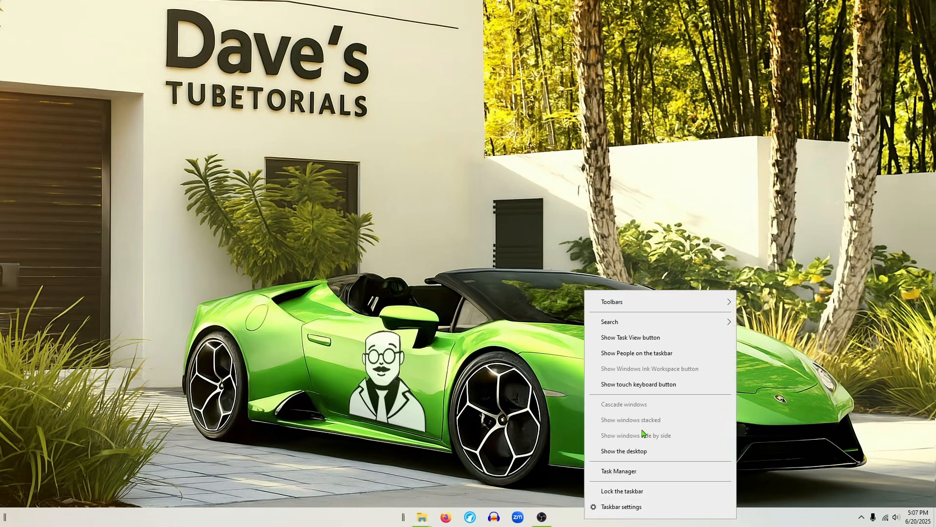
{"action": "left_click", "coordinate": [599, 494]}
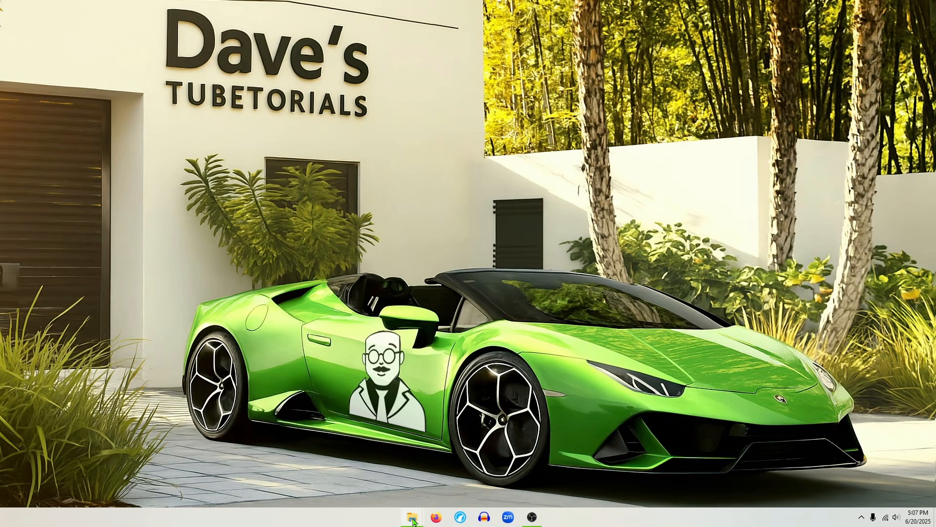
Step: Restore the Start Menu and x64 folder windows so both are open side by side
{"action": "mouse_move", "coordinate": [413, 521]}
{"action": "left_click", "coordinate": [453, 494]}
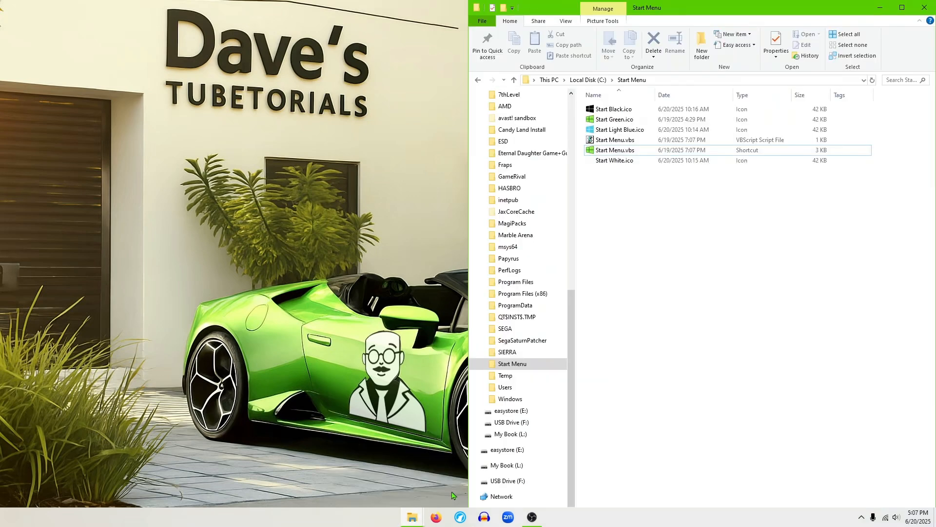
{"action": "left_click", "coordinate": [412, 517]}
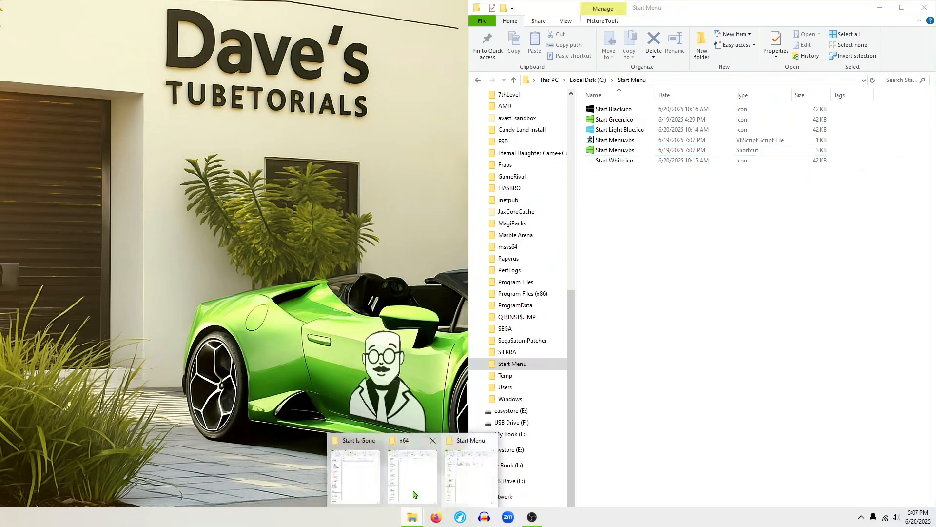
{"action": "left_click", "coordinate": [413, 494]}
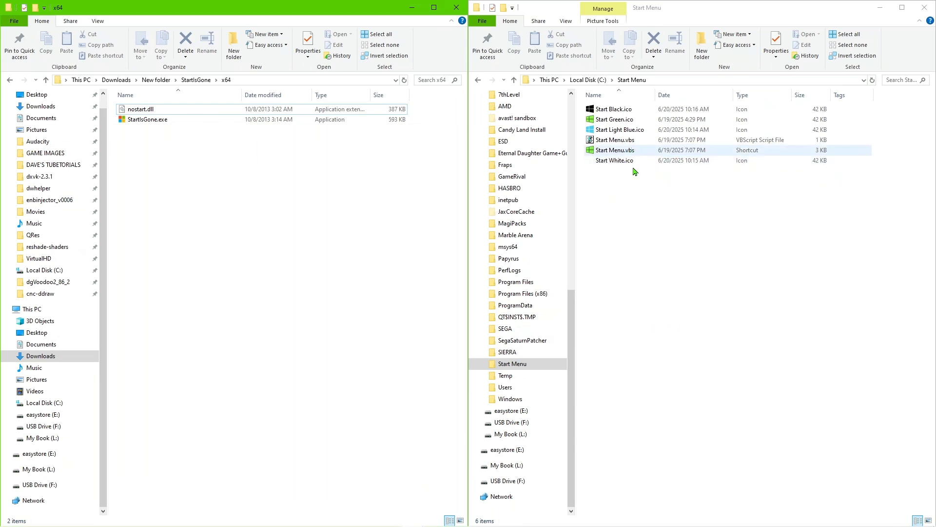
Step: Create a new text document in the Start Menu folder, open it in Notepad and snap it beside the folder
{"action": "right_click", "coordinate": [637, 202]}
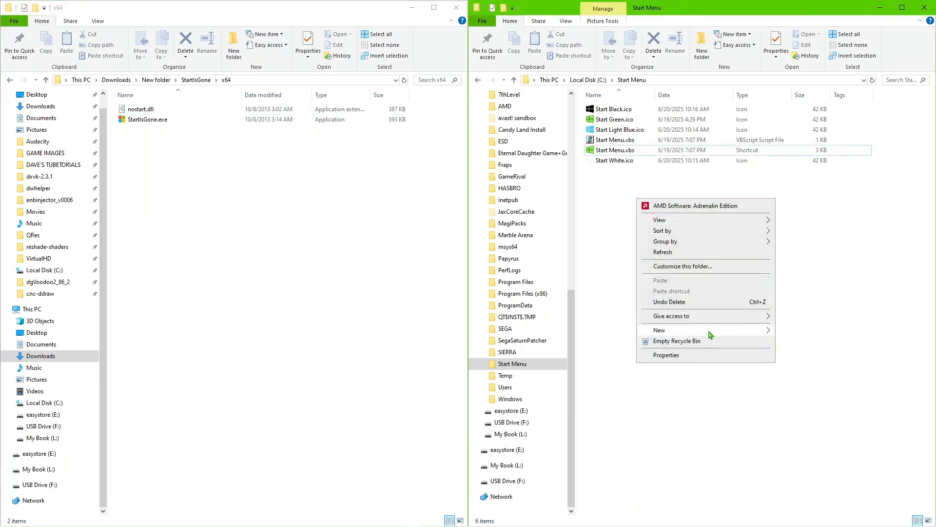
{"action": "mouse_move", "coordinate": [710, 331]}
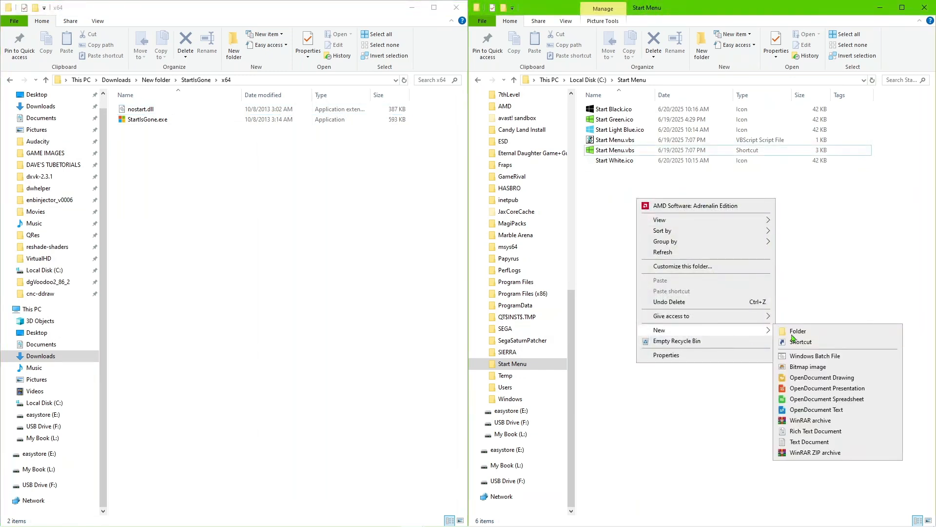
{"action": "left_click", "coordinate": [799, 441]}
{"action": "left_click", "coordinate": [625, 272]}
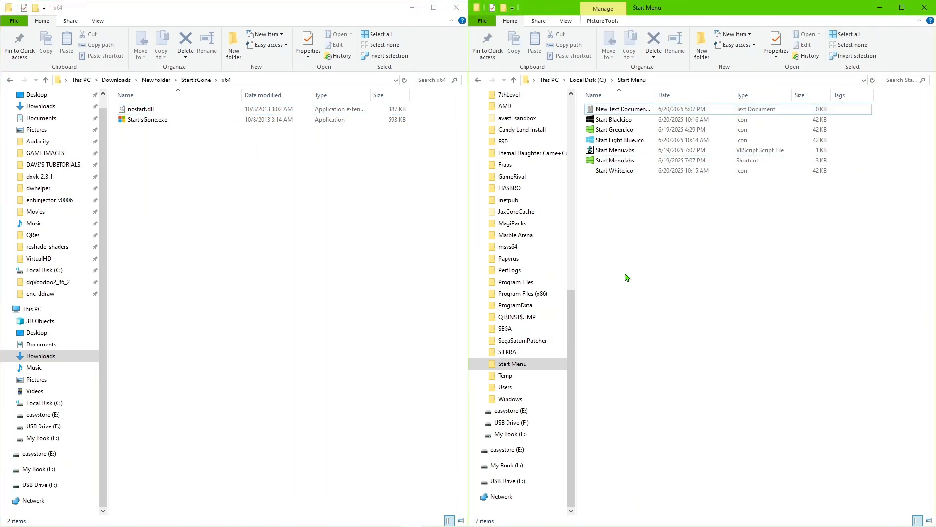
{"action": "double_click", "coordinate": [601, 113]}
{"action": "left_click_drag", "start_coordinate": [557, 102], "coordinate": [767, 118]}
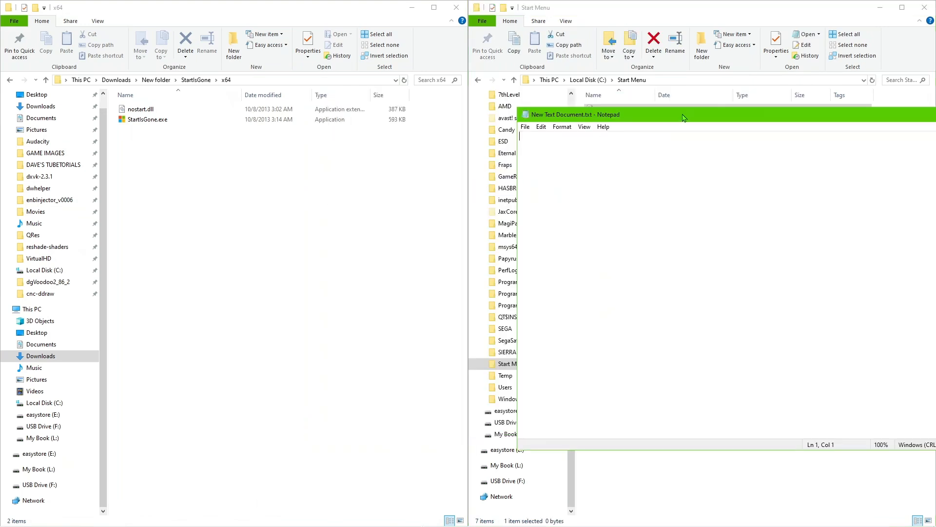
{"action": "key", "text": "super+Left"}
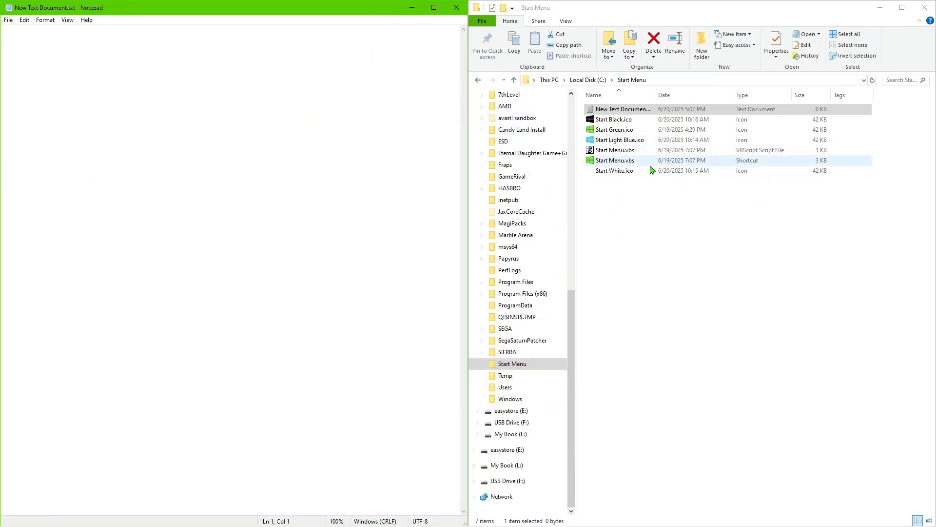
Step: Copy the whole script from the Start Menu.vbs script file into the empty New Text Document.txt
{"action": "right_click", "coordinate": [620, 155]}
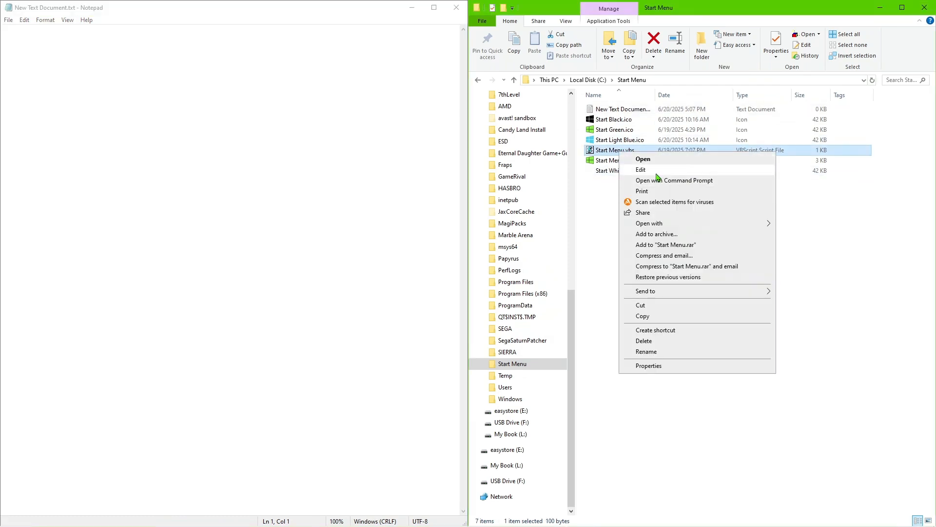
{"action": "left_click", "coordinate": [657, 171]}
{"action": "left_click_drag", "start_coordinate": [417, 151], "coordinate": [300, 115]}
{"action": "right_click", "coordinate": [337, 127]}
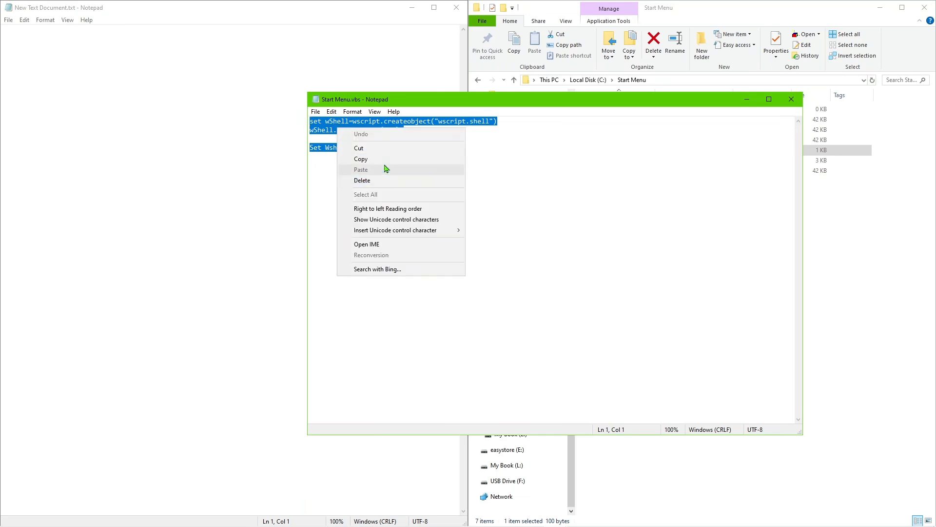
{"action": "left_click", "coordinate": [362, 160]}
{"action": "left_click", "coordinate": [747, 99]}
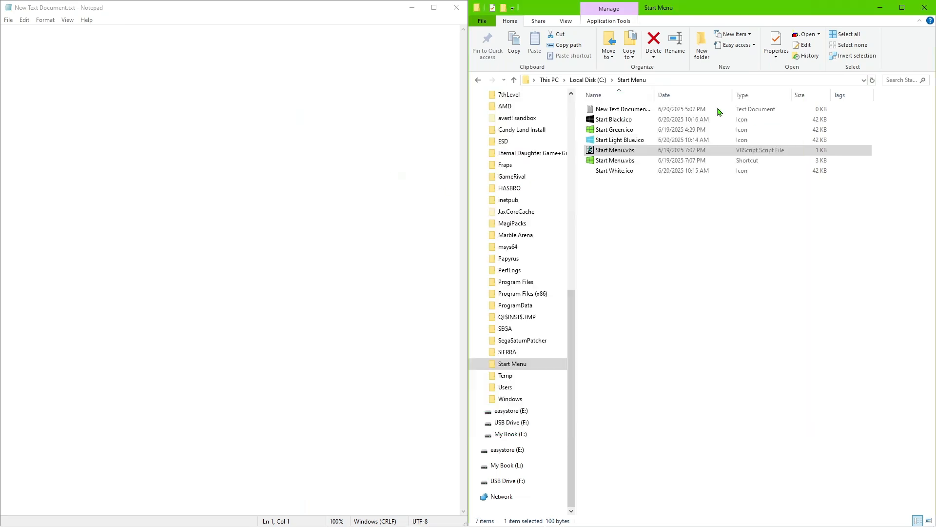
{"action": "left_click", "coordinate": [207, 144]}
{"action": "right_click", "coordinate": [207, 143]}
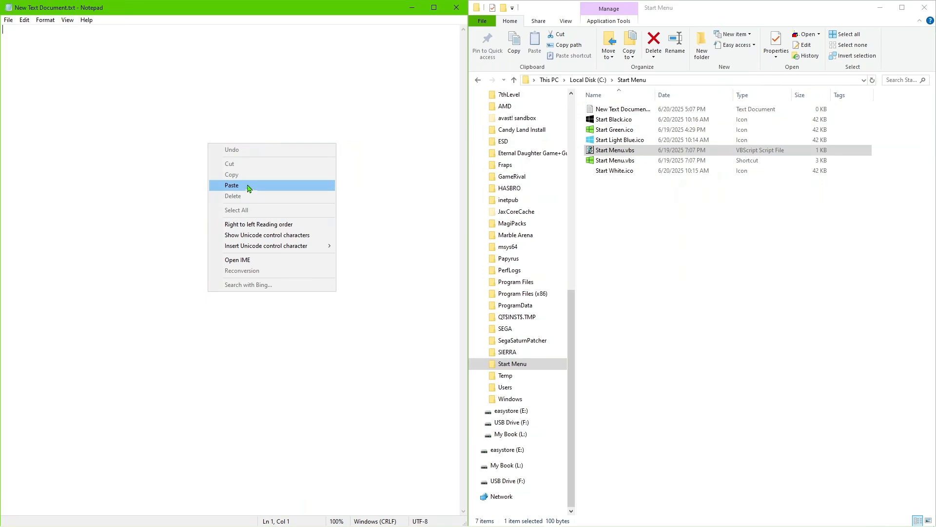
{"action": "left_click", "coordinate": [249, 186]}
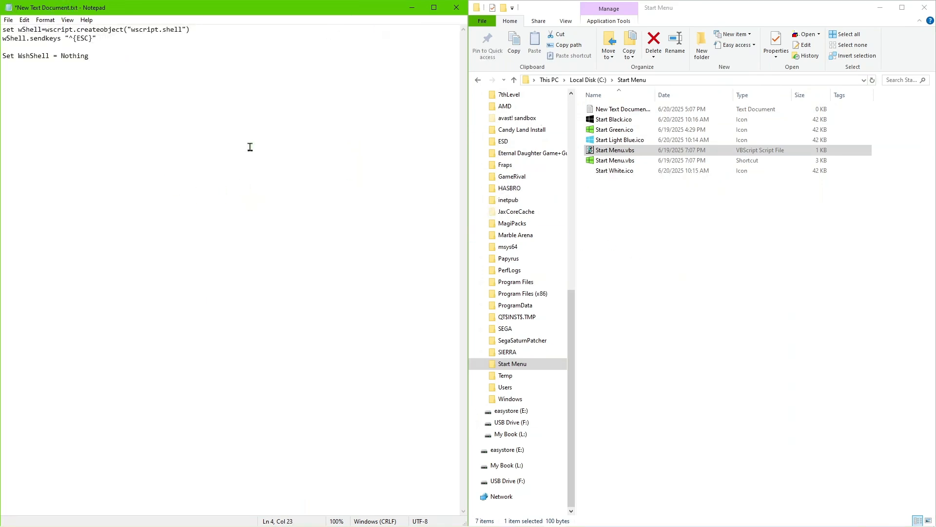
Step: Save the pasted script in the Start Menu folder as New Start Button.vbs with the file type All Files
{"action": "left_click", "coordinate": [8, 20]}
{"action": "left_click", "coordinate": [38, 74]}
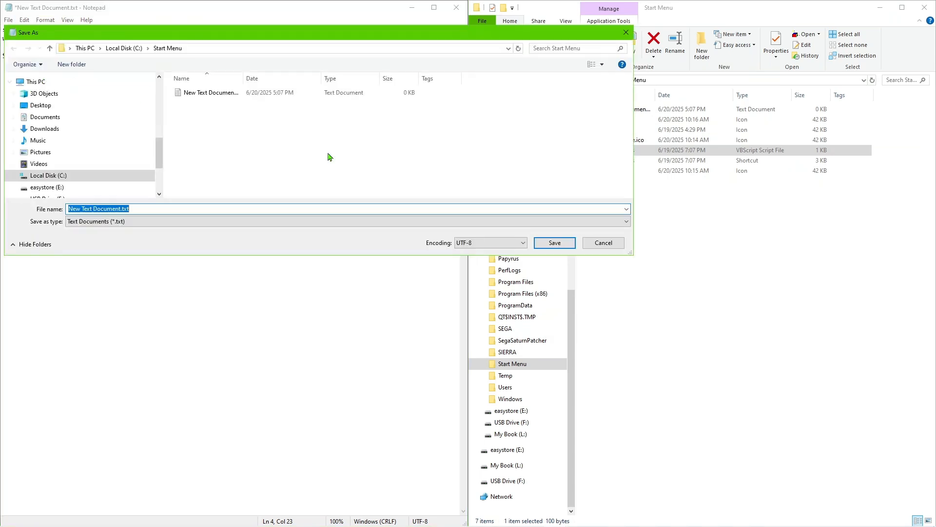
{"action": "left_click_drag", "start_coordinate": [468, 38], "coordinate": [795, 248]}
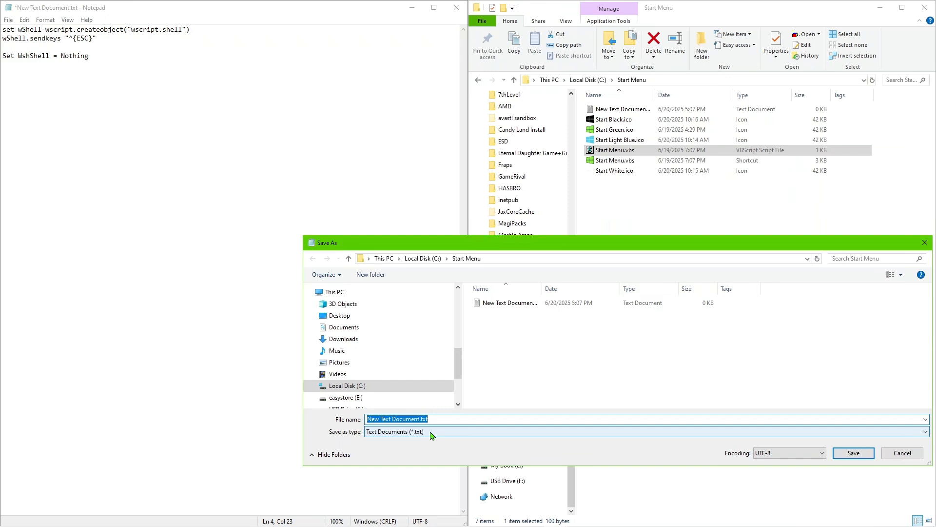
{"action": "left_click_drag", "start_coordinate": [429, 419], "coordinate": [320, 413]}
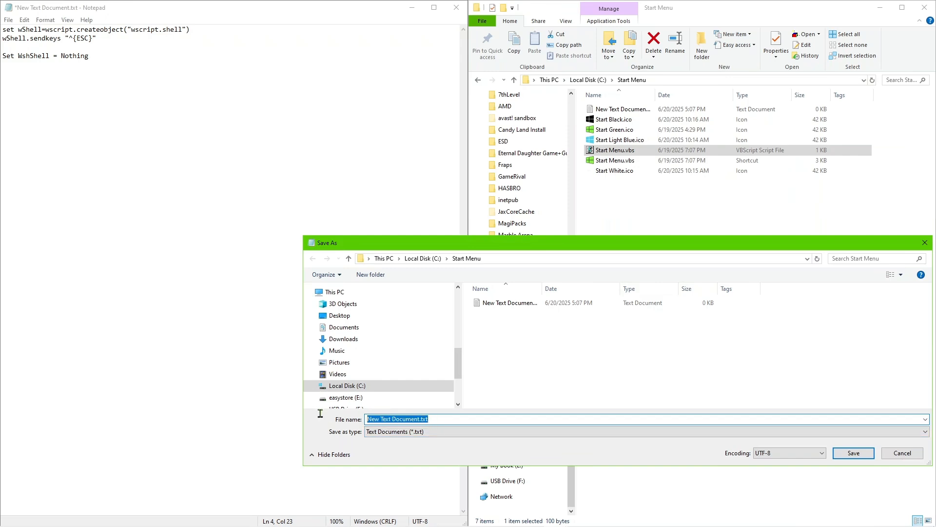
{"action": "type", "text": "Nes Sgtart Button.vbs"}
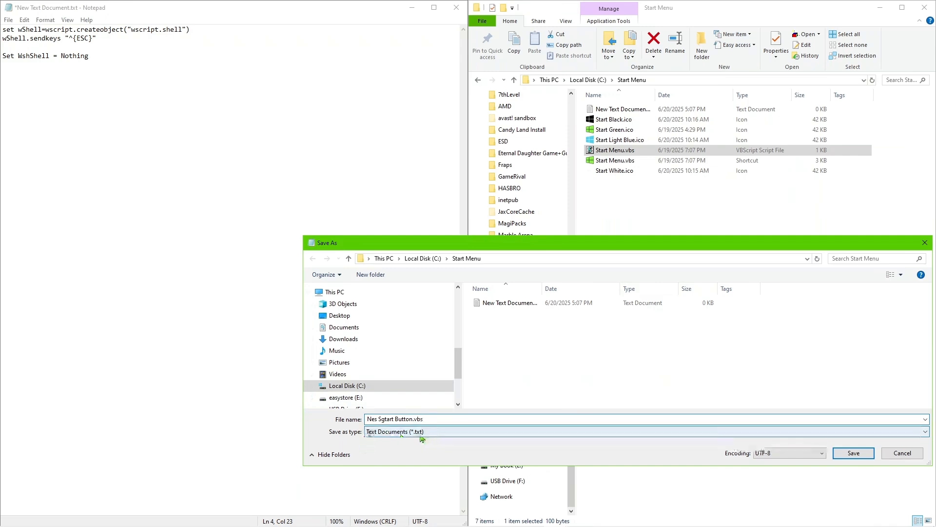
{"action": "left_click", "coordinate": [403, 433]}
{"action": "left_click", "coordinate": [416, 452]}
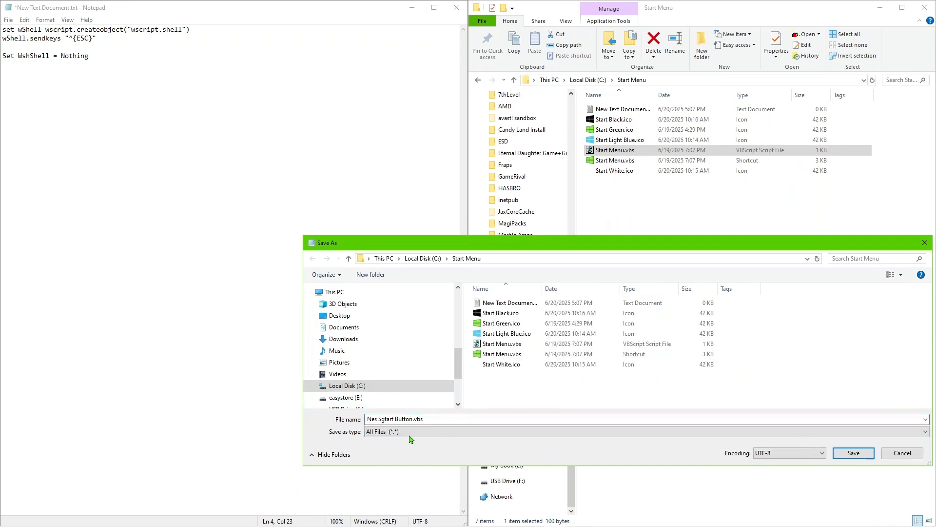
{"action": "left_click_drag", "start_coordinate": [376, 418], "coordinate": [443, 418]}
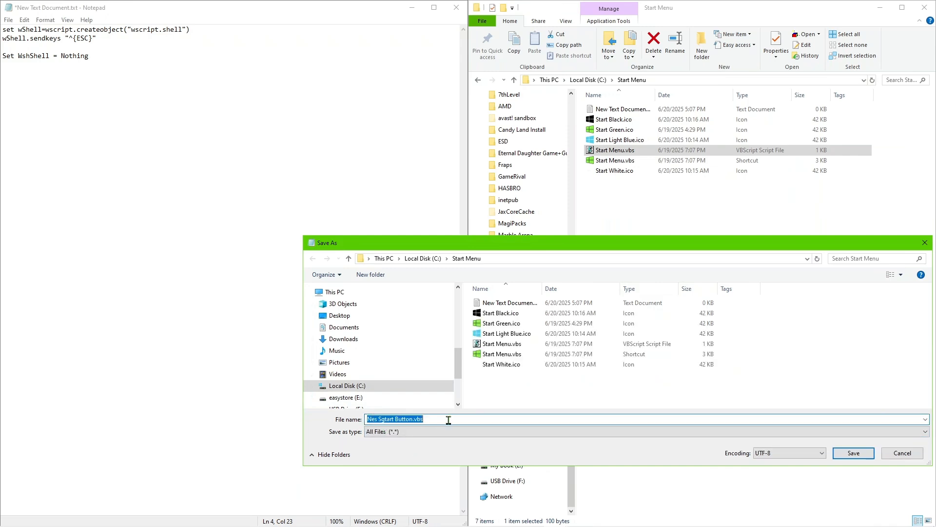
{"action": "key", "text": "Left"}
{"action": "key", "text": "Left"}
{"action": "key", "text": "BackSpace"}
{"action": "type", "text": "w"}
{"action": "key", "text": "Delete"}
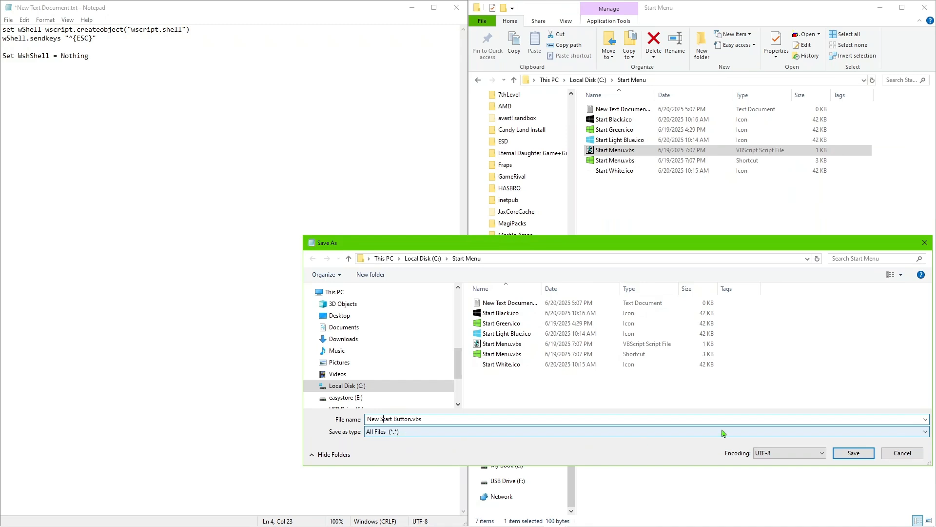
{"action": "left_click", "coordinate": [853, 453]}
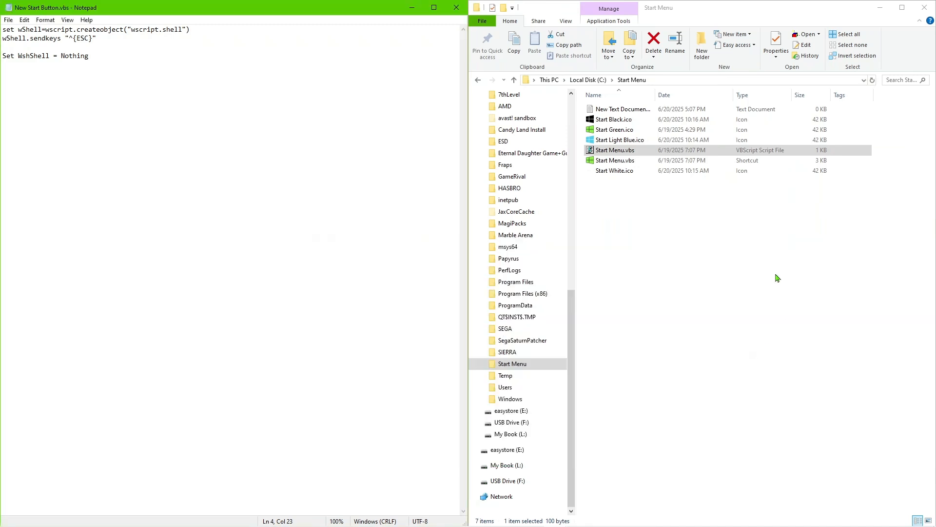
Step: Widen the Name column in the Start Menu folder and minimize the Notepad window
{"action": "left_click", "coordinate": [677, 259]}
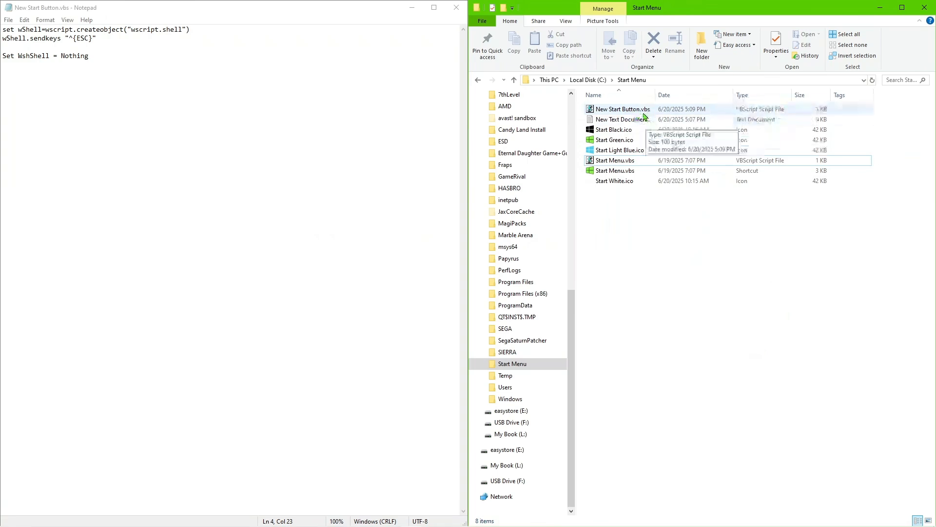
{"action": "left_click_drag", "start_coordinate": [663, 96], "coordinate": [694, 95]}
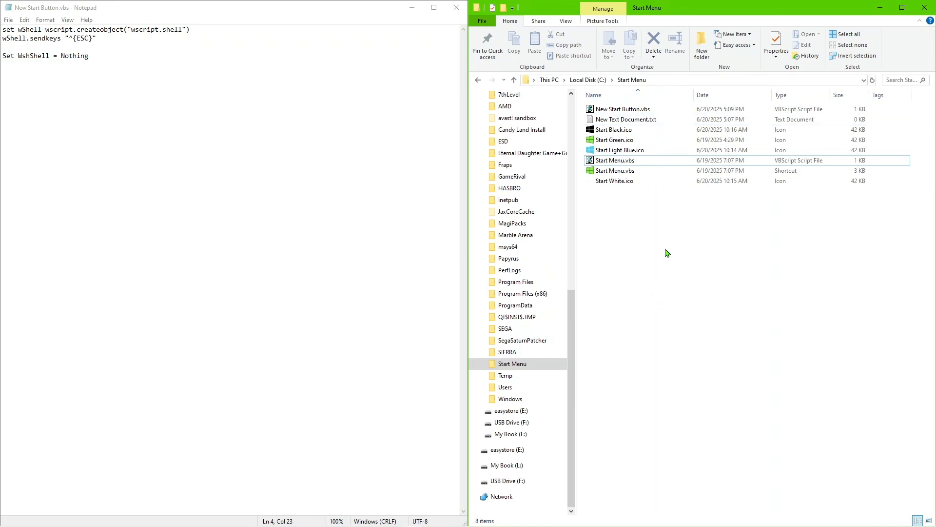
{"action": "left_click", "coordinate": [412, 7]}
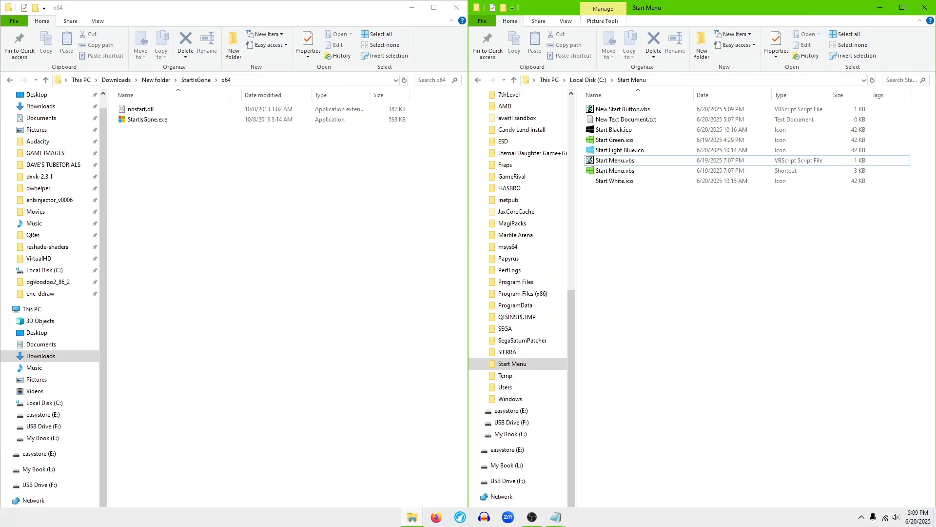
Step: Bring the x64 folder window forward and go to New folder in Downloads
{"action": "left_click", "coordinate": [411, 520]}
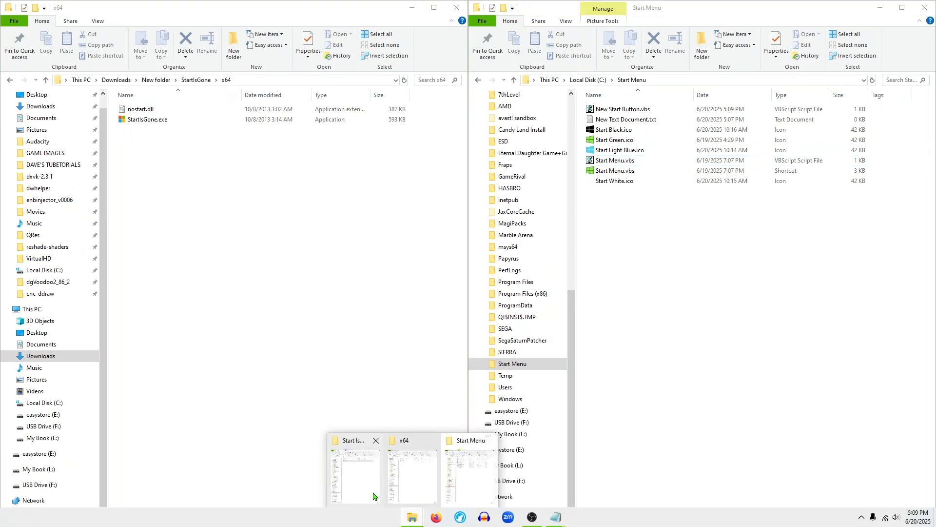
{"action": "left_click", "coordinate": [464, 482]}
{"action": "left_click", "coordinate": [417, 516]}
{"action": "left_click", "coordinate": [421, 480]}
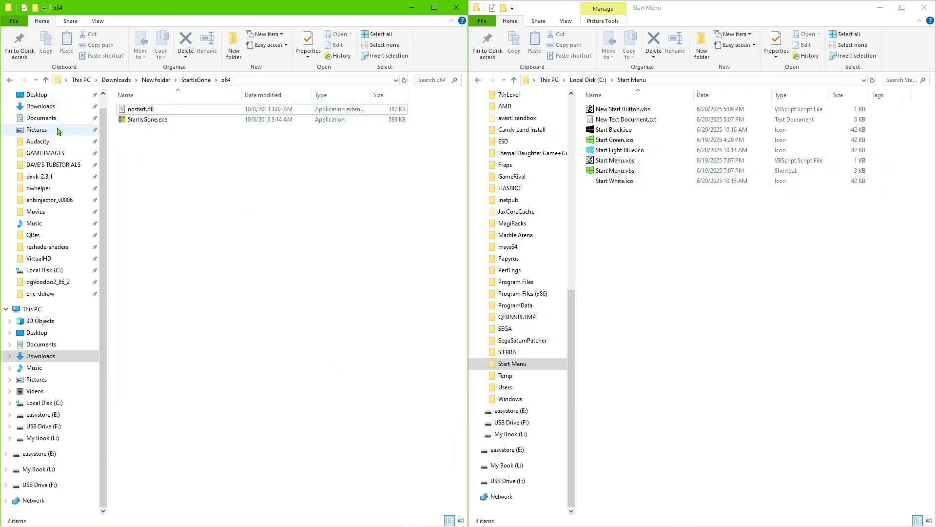
{"action": "left_click", "coordinate": [157, 81]}
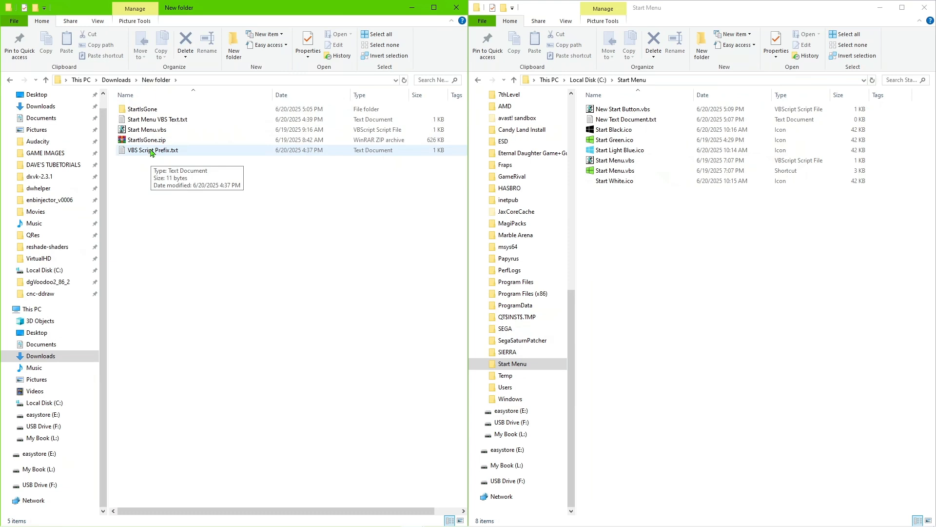
Step: View the script text in Start Menu VBS Text.txt and close the file
{"action": "left_click", "coordinate": [172, 120]}
{"action": "double_click", "coordinate": [168, 120]}
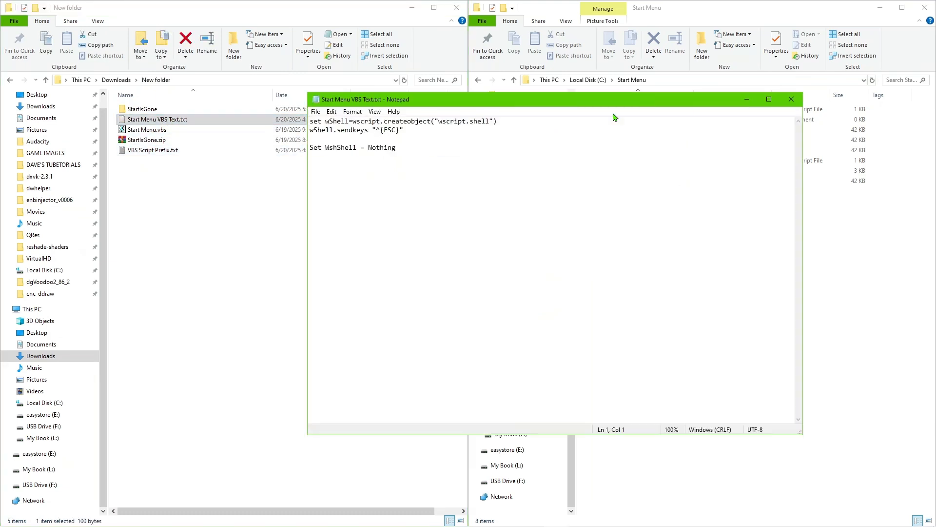
{"action": "left_click", "coordinate": [791, 99]}
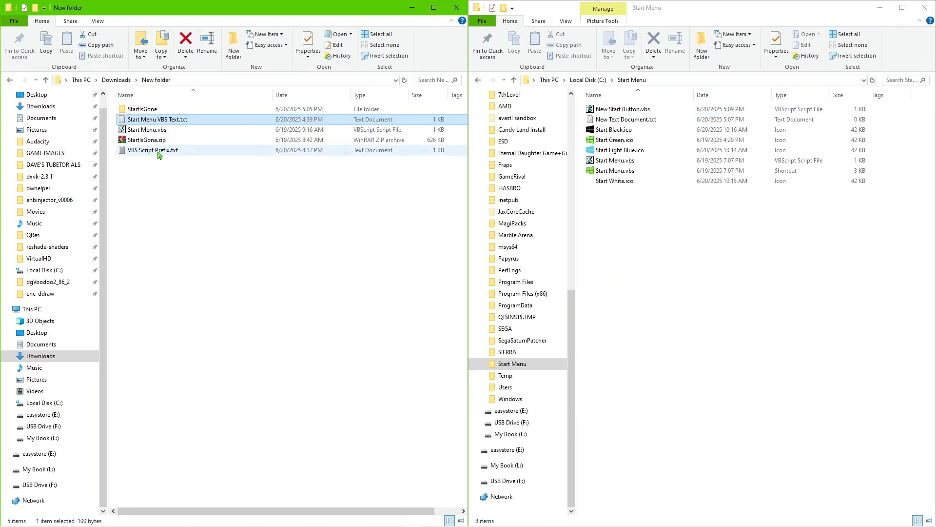
Step: Create a shortcut to New Start Button.vbs in the Start Menu folder and open the shortcut's properties
{"action": "left_click", "coordinate": [676, 238]}
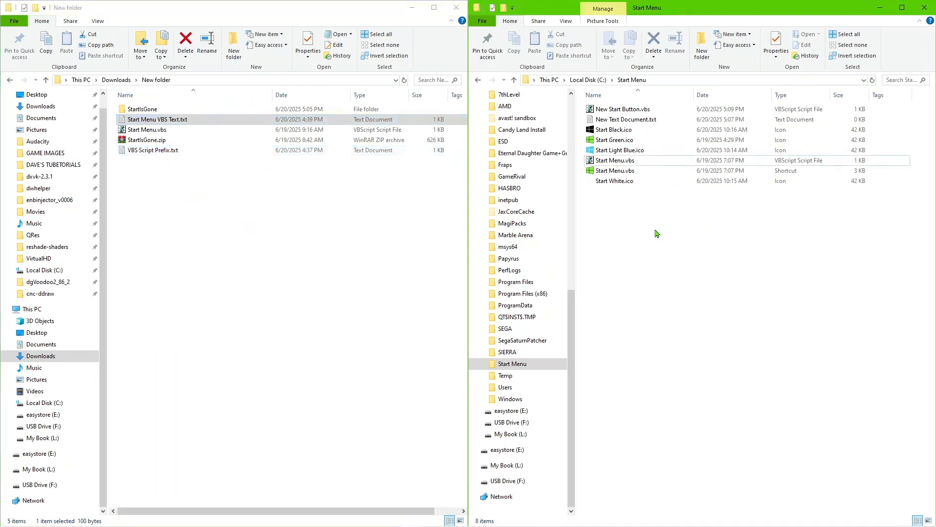
{"action": "right_click", "coordinate": [626, 109]}
{"action": "left_click", "coordinate": [684, 288]}
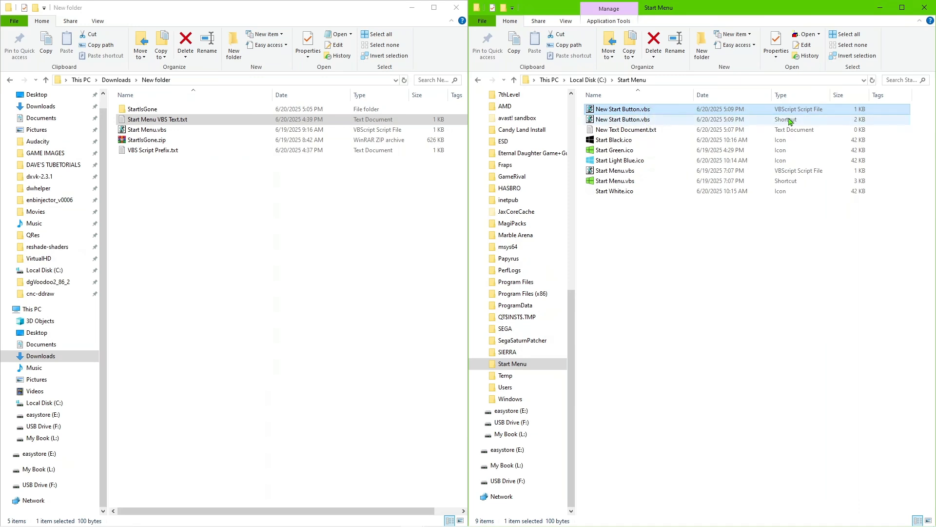
{"action": "right_click", "coordinate": [645, 122]}
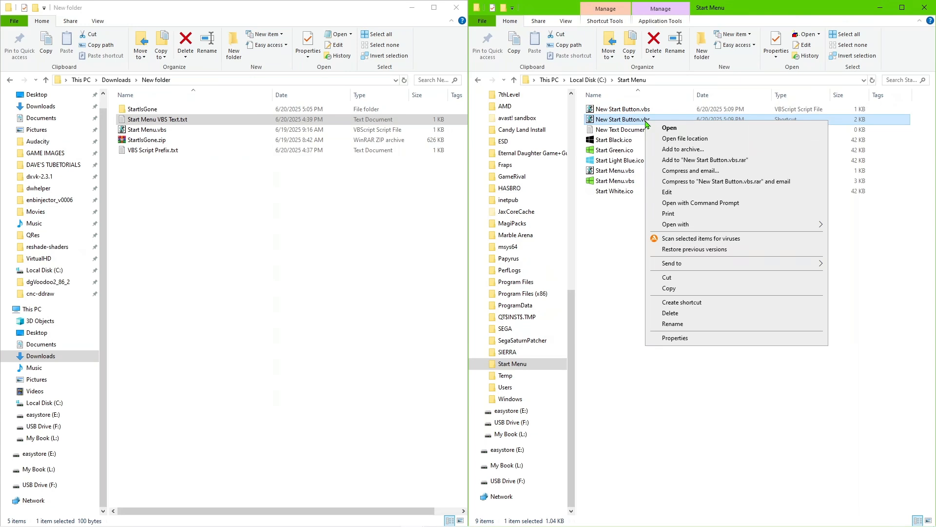
{"action": "left_click", "coordinate": [674, 338]}
{"action": "left_click", "coordinate": [790, 208]}
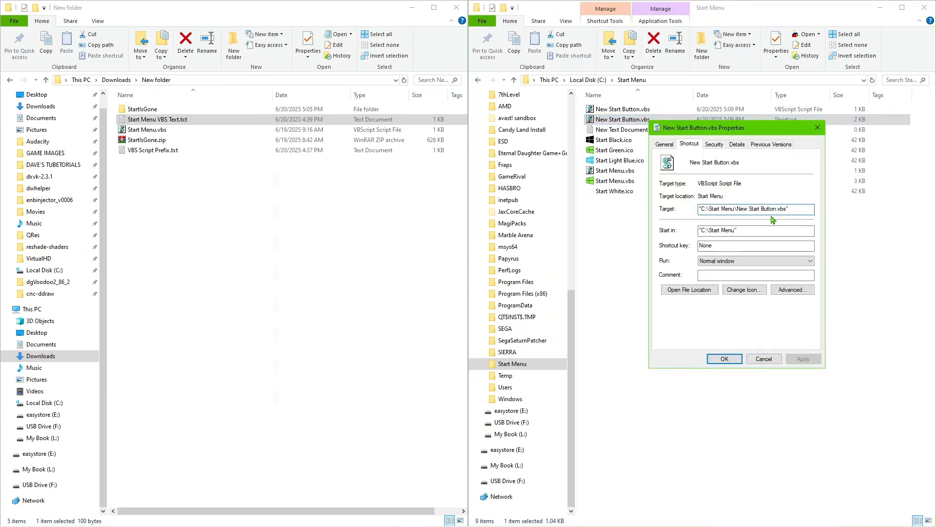
Step: Copy wscript.exe from VBS Script Prefix.txt and insert it before the path in the New Start Button.vbs shortcut's target
{"action": "double_click", "coordinate": [148, 152]}
{"action": "left_click_drag", "start_coordinate": [360, 124], "coordinate": [307, 128]}
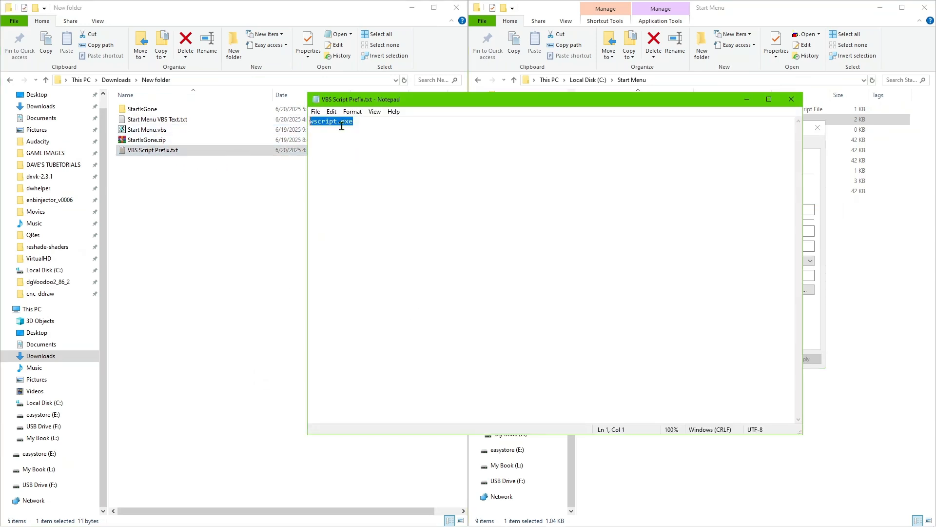
{"action": "right_click", "coordinate": [343, 128]}
{"action": "left_click", "coordinate": [375, 161]}
{"action": "left_click", "coordinate": [746, 99]}
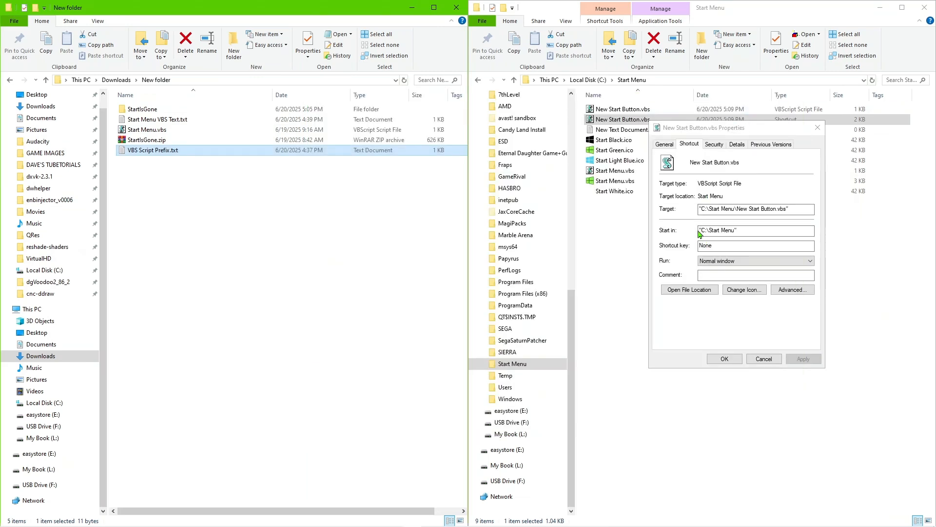
{"action": "left_click_drag", "start_coordinate": [699, 210], "coordinate": [707, 213]}
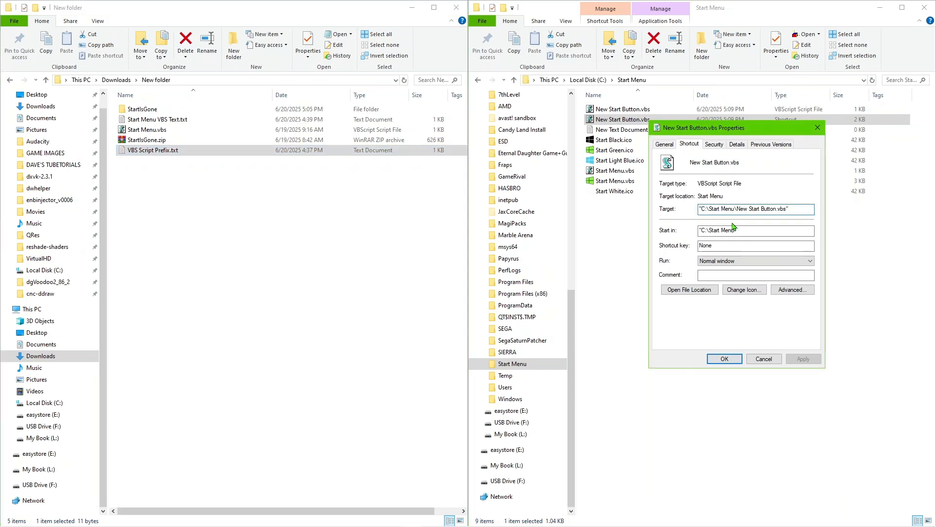
{"action": "key", "text": "ctrl+v"}
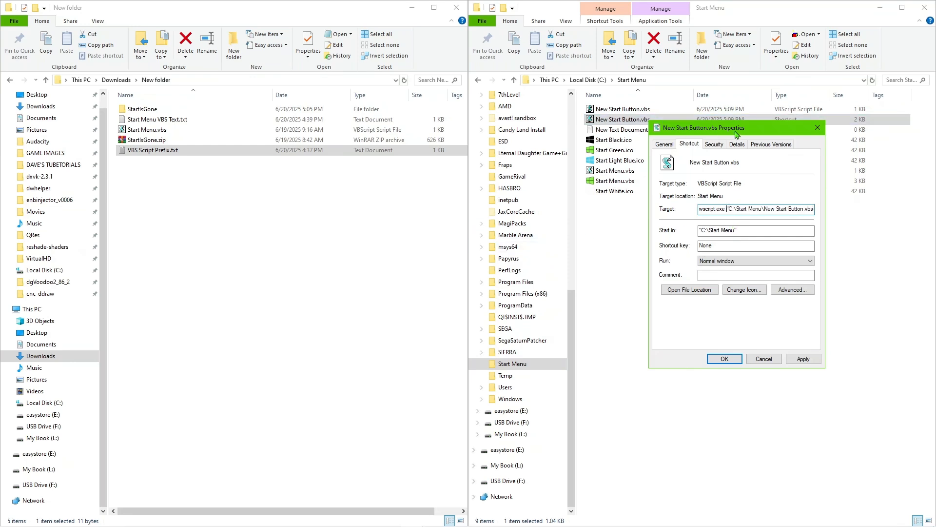
{"action": "left_click_drag", "start_coordinate": [739, 132], "coordinate": [820, 135]}
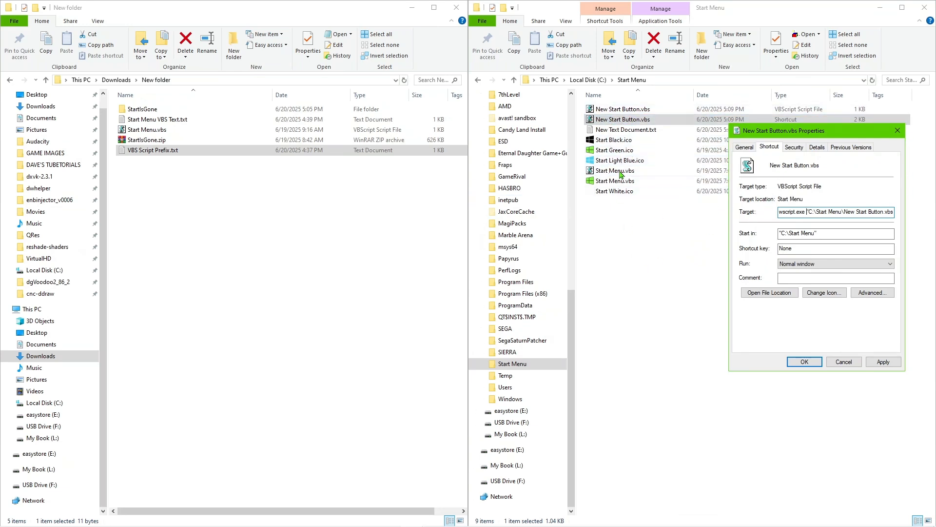
Step: Change the New Start Button.vbs shortcut's icon to Start Light Blue.ico from C:\Start Menu and apply the shortcut's properties
{"action": "left_click", "coordinate": [827, 297]}
{"action": "left_click", "coordinate": [877, 205]}
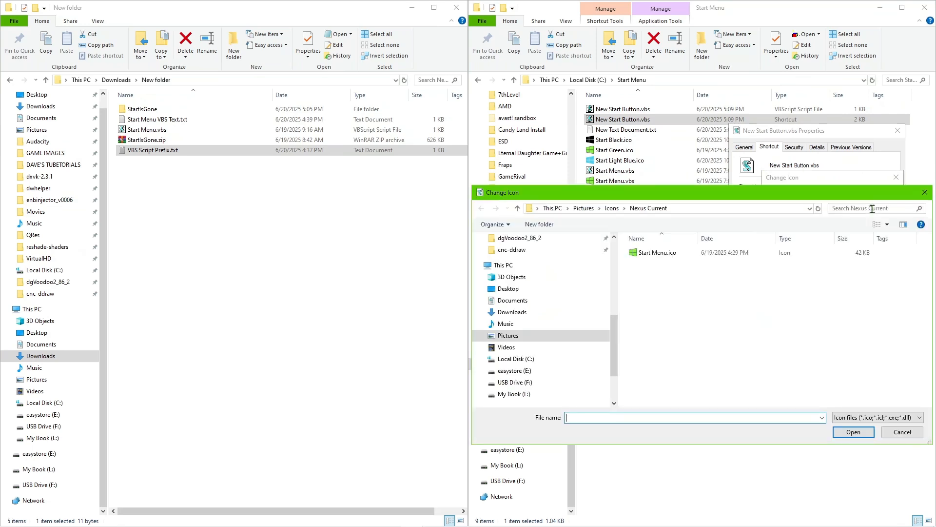
{"action": "left_click", "coordinate": [527, 361]}
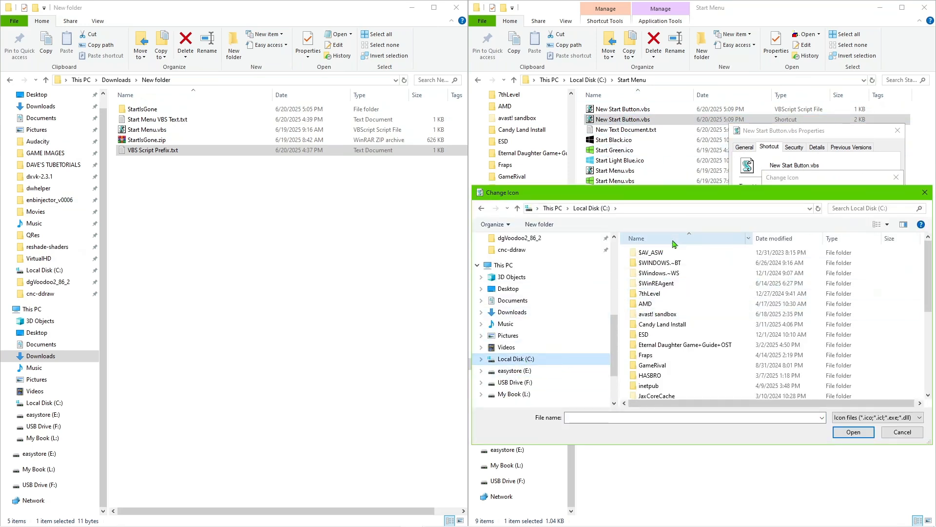
{"action": "left_click", "coordinate": [779, 244]}
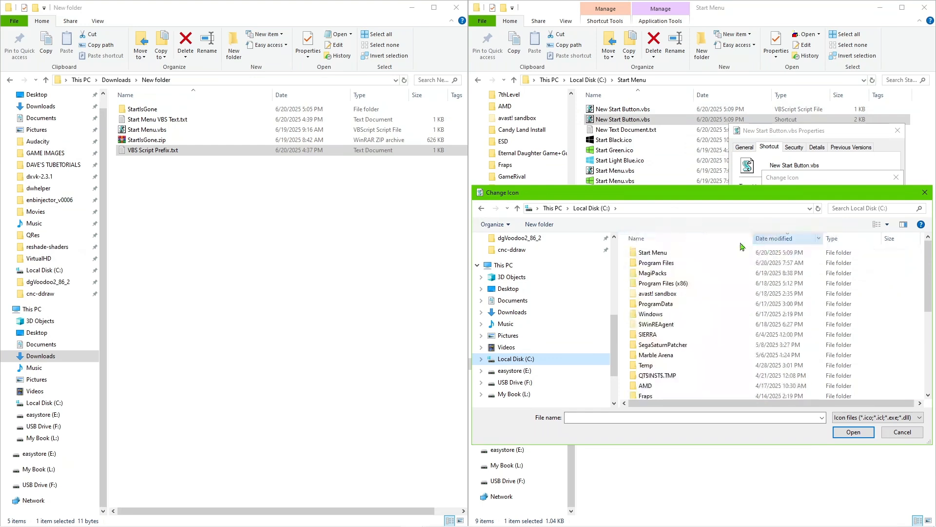
{"action": "double_click", "coordinate": [653, 254]}
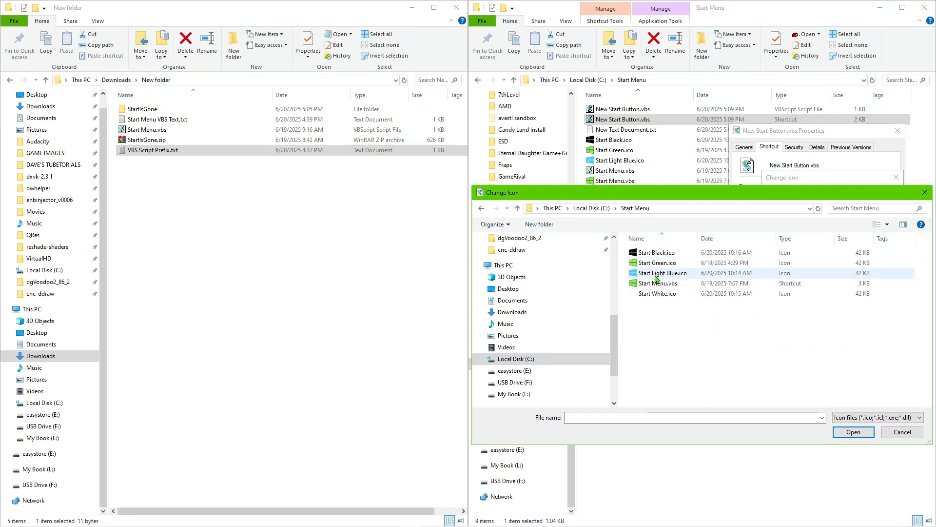
{"action": "left_click", "coordinate": [656, 273]}
{"action": "left_click", "coordinate": [853, 432]}
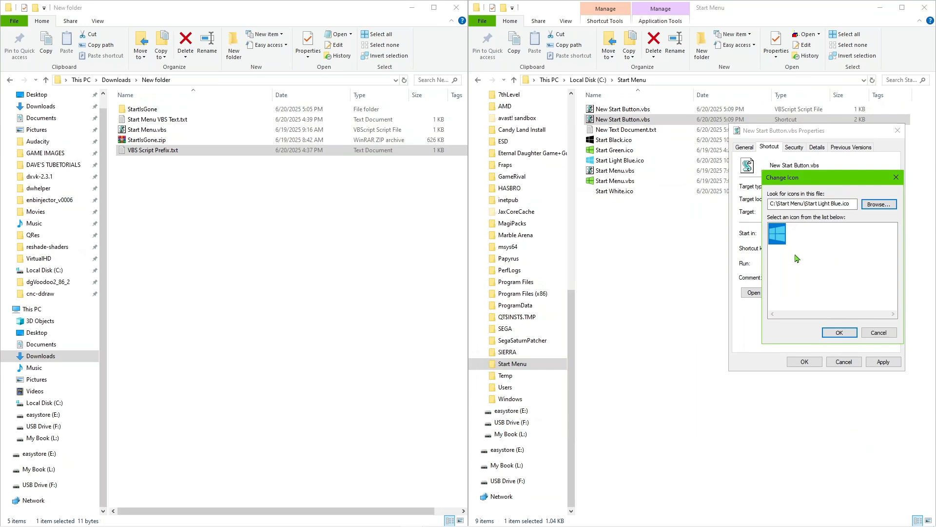
{"action": "left_click", "coordinate": [840, 333]}
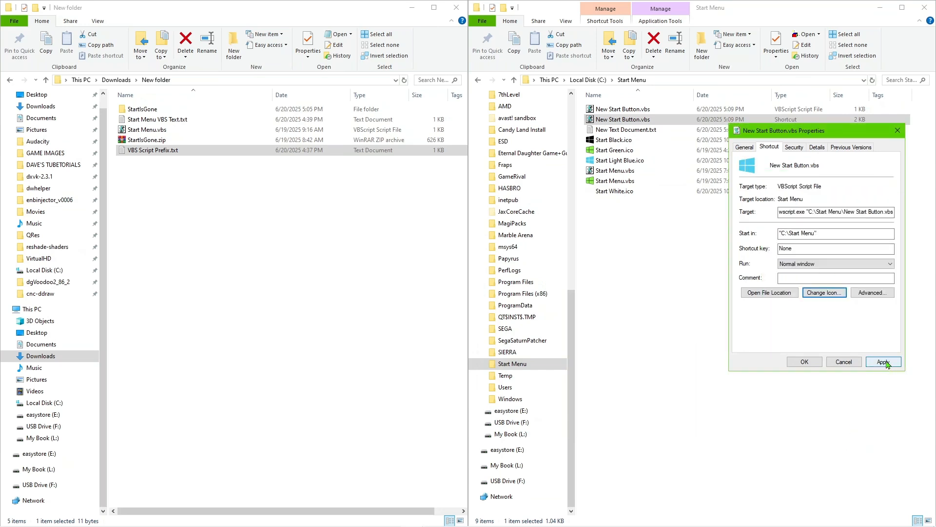
{"action": "left_click", "coordinate": [885, 362]}
{"action": "left_click", "coordinate": [803, 361]}
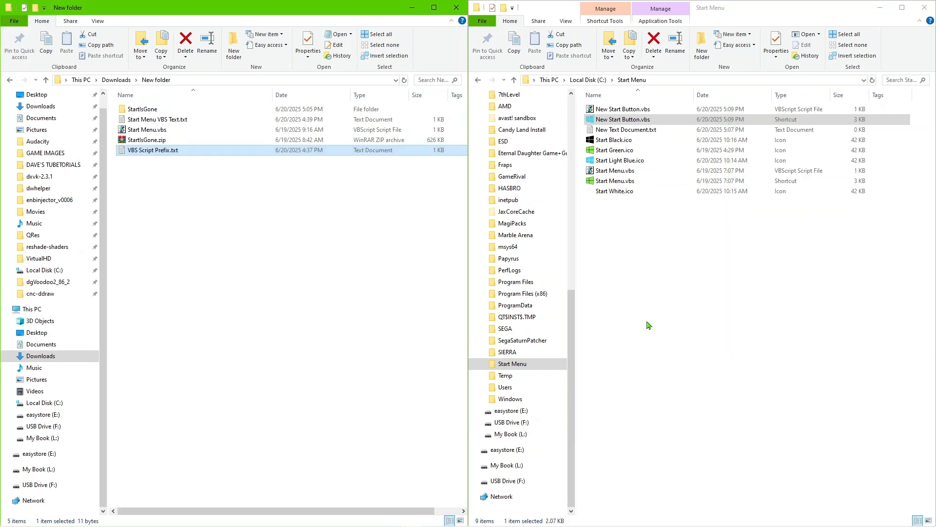
Step: Reopen the New Start Button.vbs shortcut's properties, check the full target path from its beginning, and close the dialog
{"action": "right_click", "coordinate": [615, 120]}
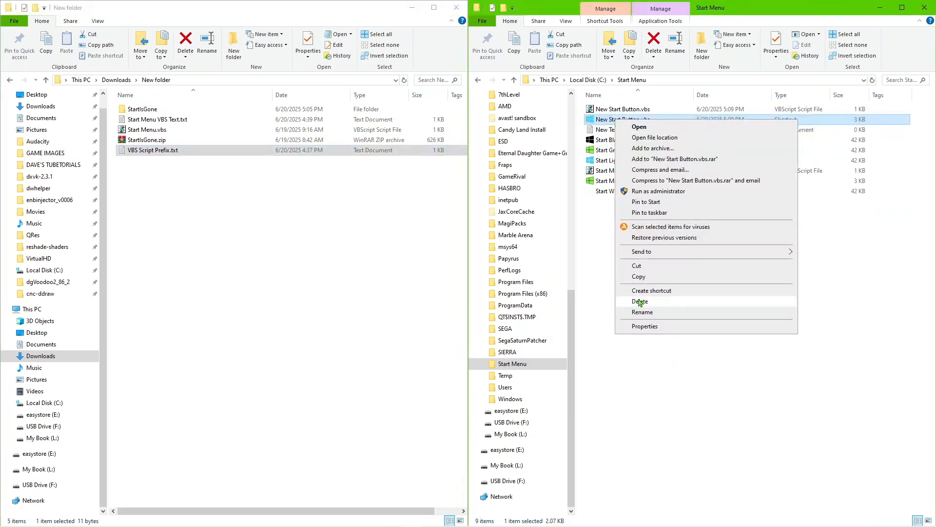
{"action": "left_click", "coordinate": [642, 326]}
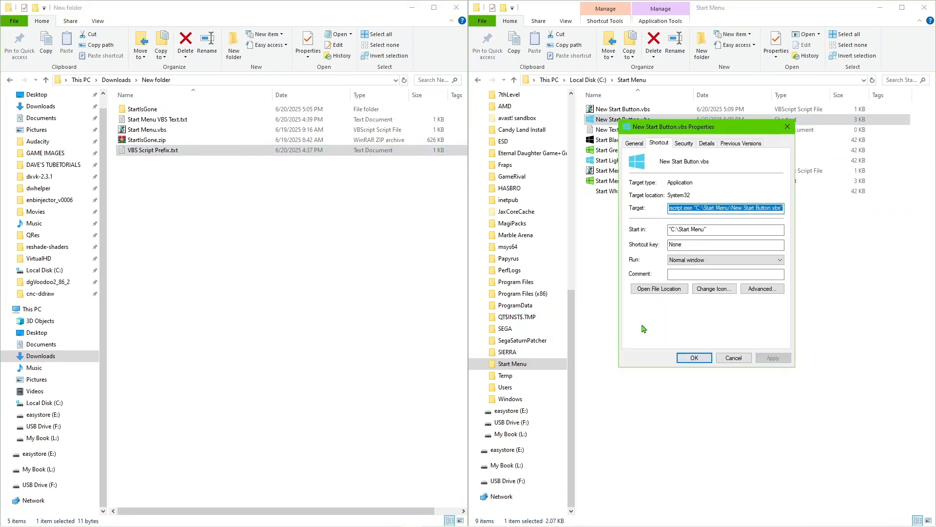
{"action": "left_click", "coordinate": [731, 209]}
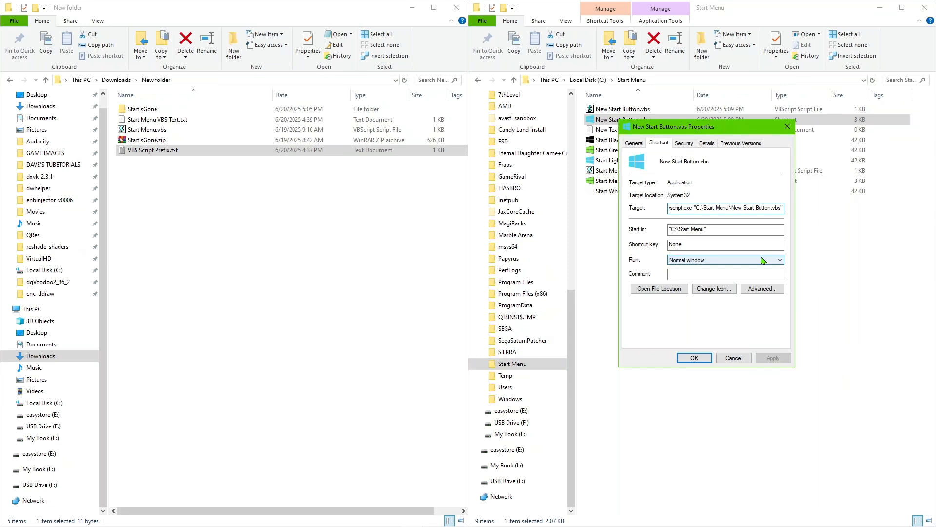
{"action": "key", "text": "Home"}
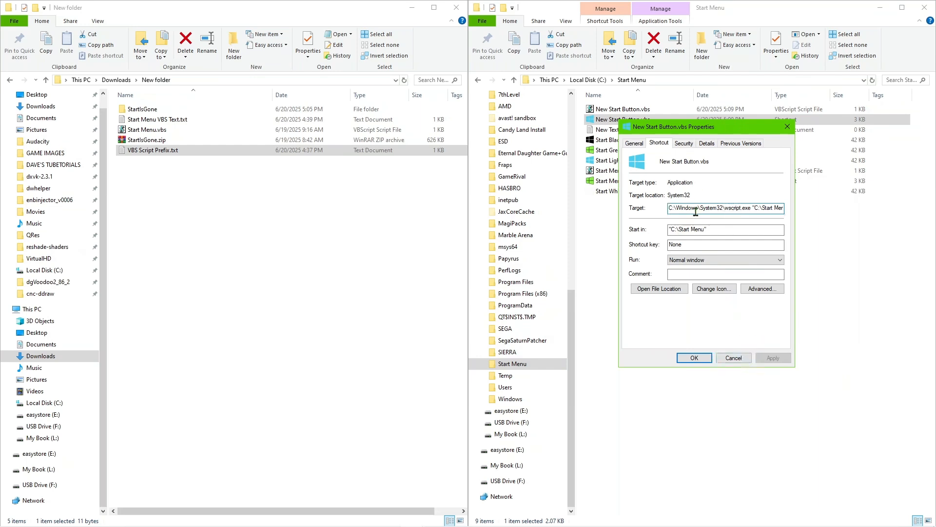
{"action": "left_click", "coordinate": [694, 358]}
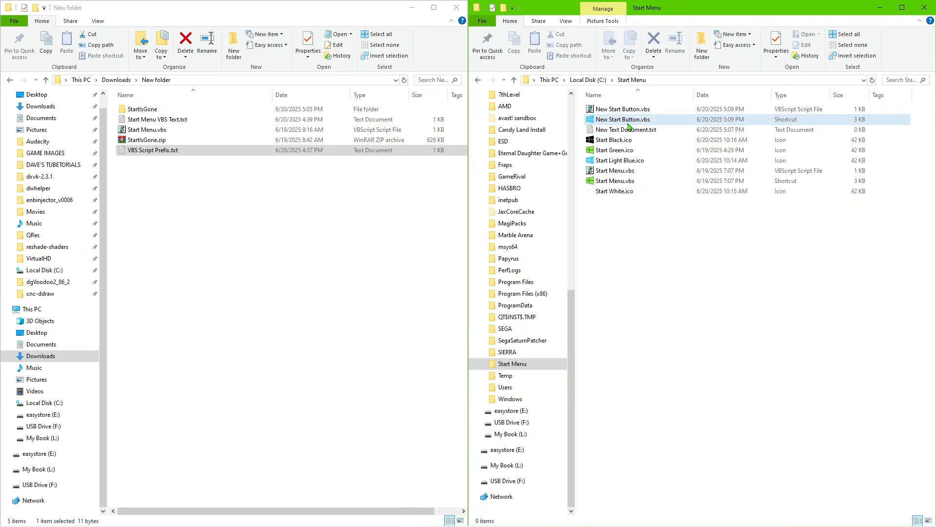
Step: Pin the New Start Button.vbs shortcut to the taskbar as the first icon and minimize both folder windows
{"action": "left_click_drag", "start_coordinate": [617, 122], "coordinate": [437, 523]}
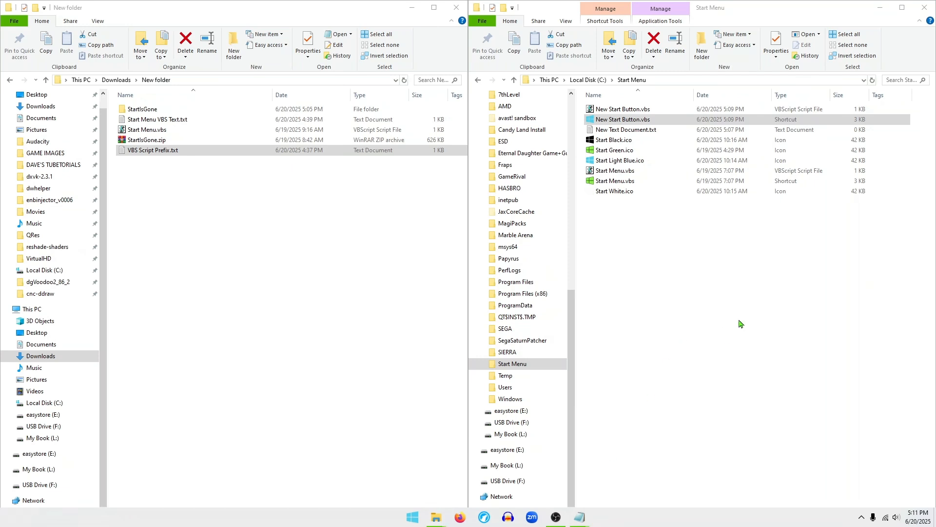
{"action": "left_click", "coordinate": [880, 7]}
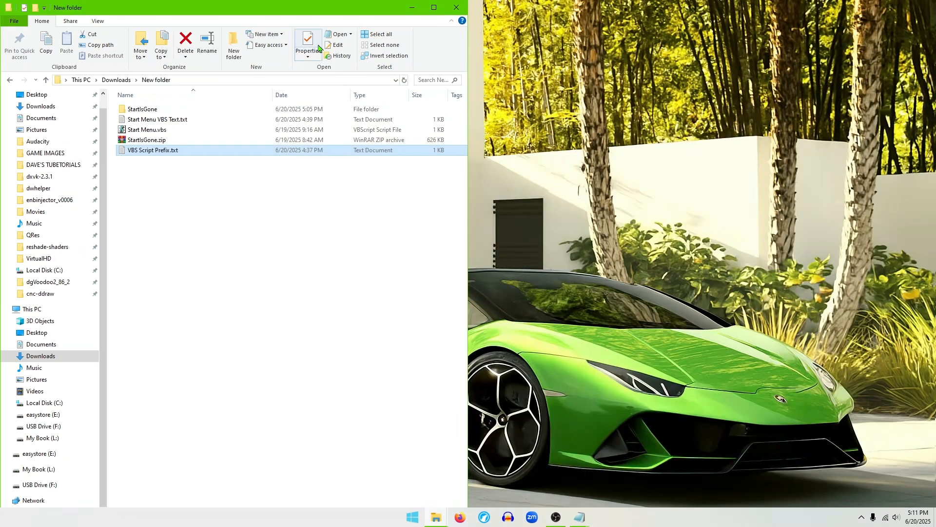
{"action": "left_click", "coordinate": [413, 10]}
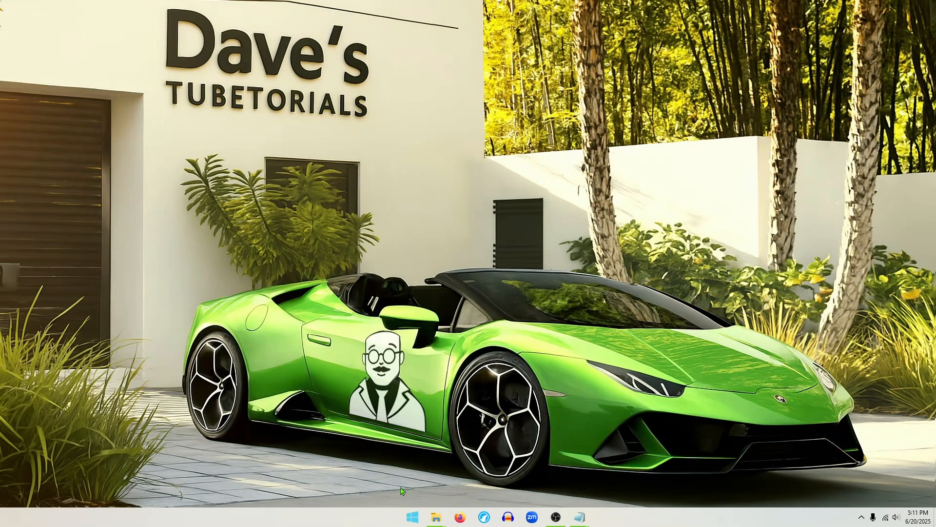
Step: Test the new taskbar Start button by opening the Start menu, dismissing it and opening it again
{"action": "left_click", "coordinate": [413, 517]}
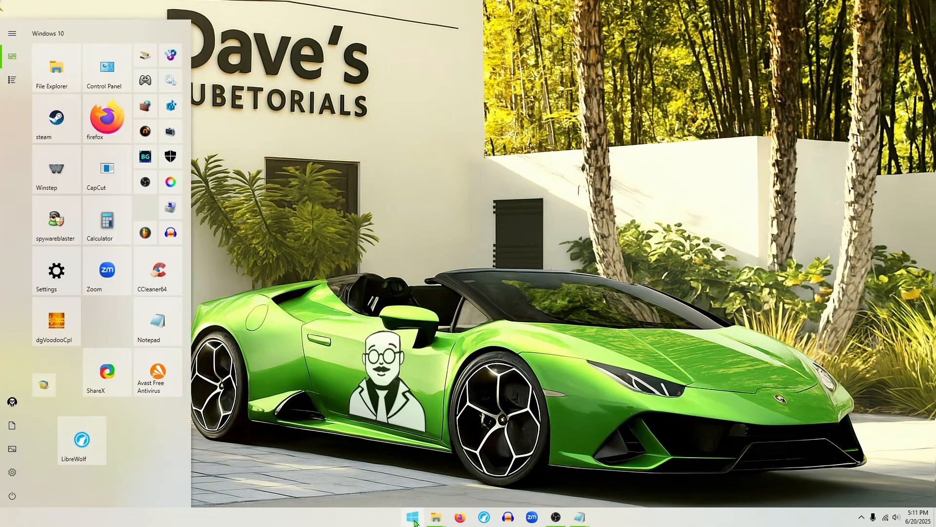
{"action": "left_click", "coordinate": [409, 408]}
{"action": "left_click", "coordinate": [410, 519]}
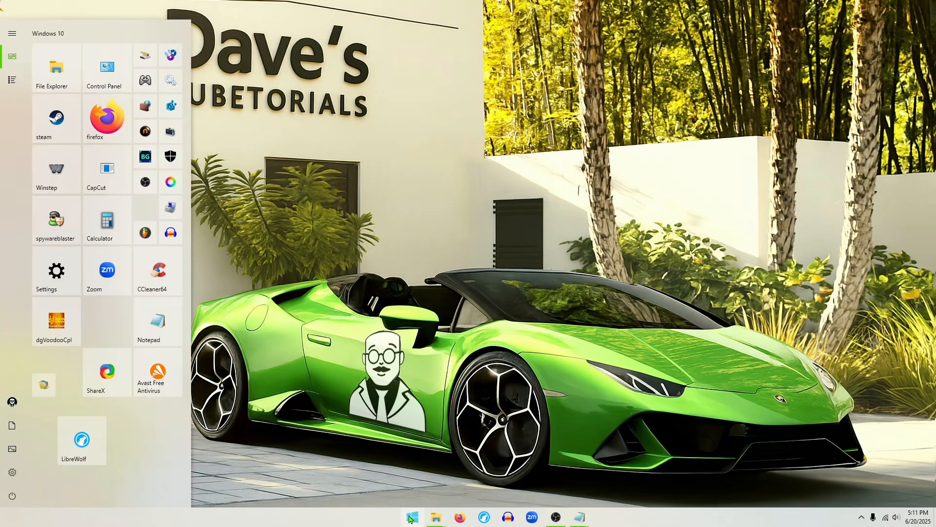